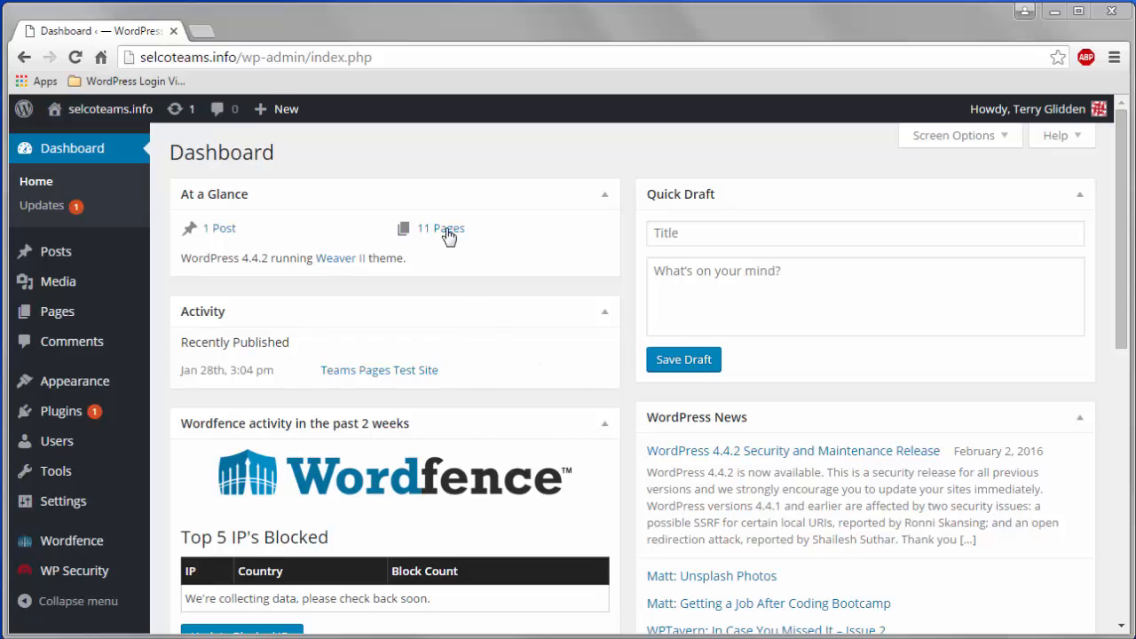
- Go to the Users list and open the blank Add New User form
{"action": "mouse_move", "coordinate": [291, 115]}
{"action": "mouse_move", "coordinate": [64, 447]}
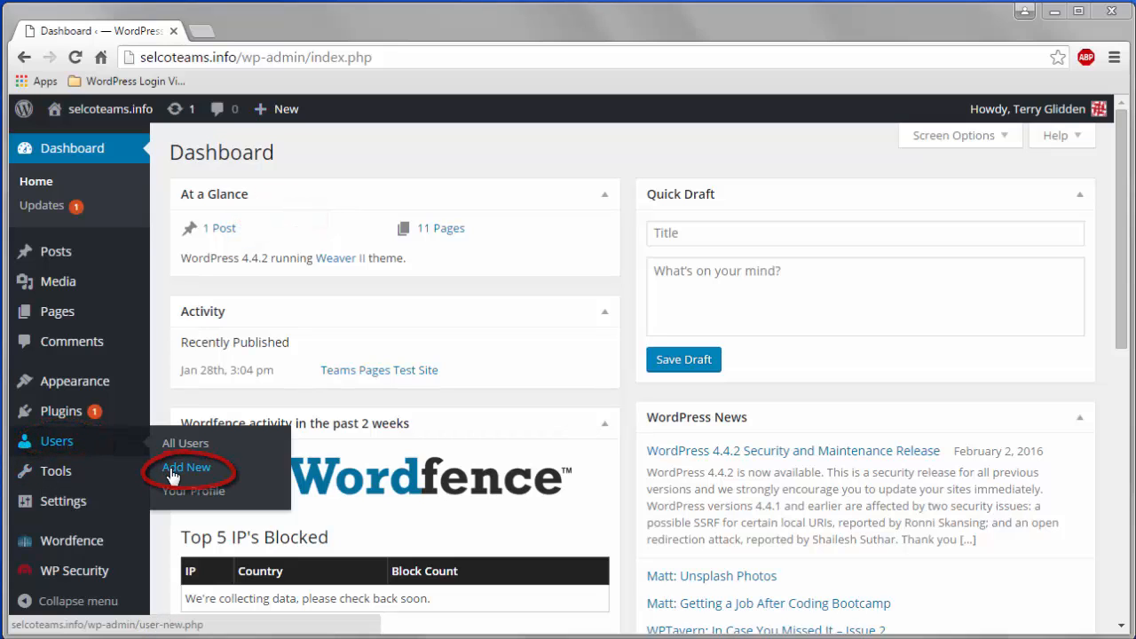
{"action": "left_click", "coordinate": [68, 451]}
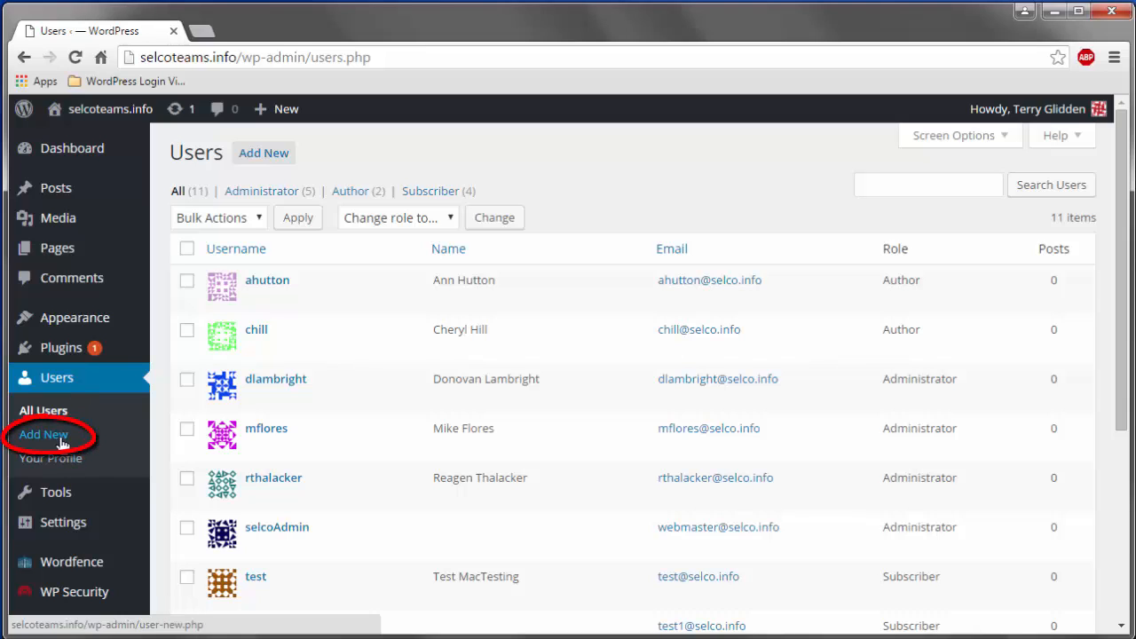
{"action": "left_click", "coordinate": [282, 158]}
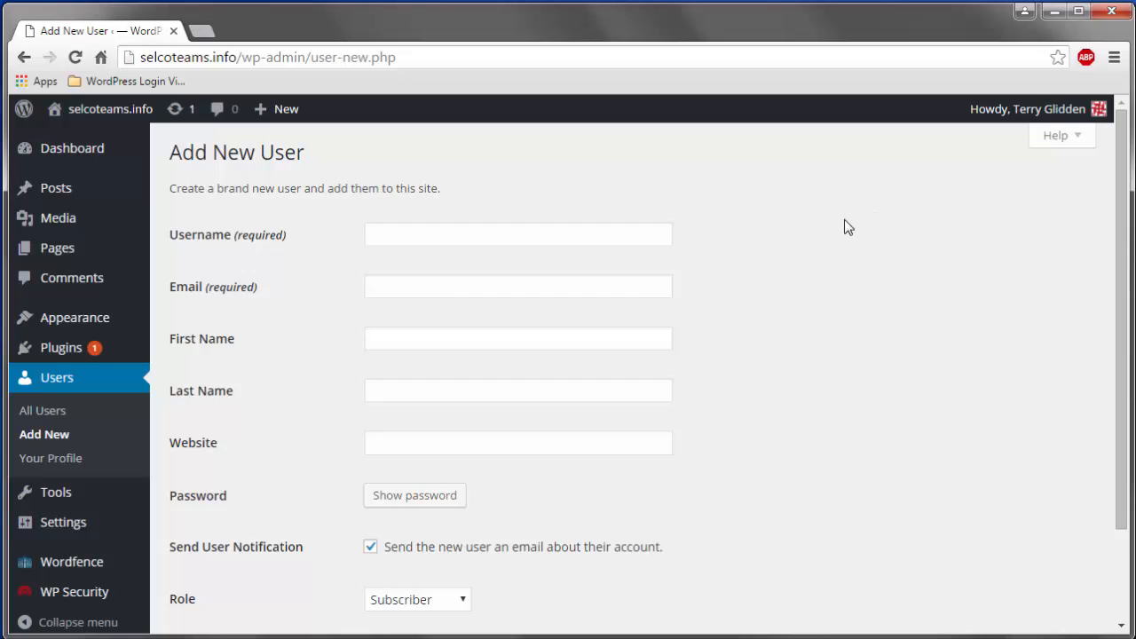
- Enter the username 'test' and fill the e-mail field from a saved suggestion
{"action": "left_click", "coordinate": [414, 237]}
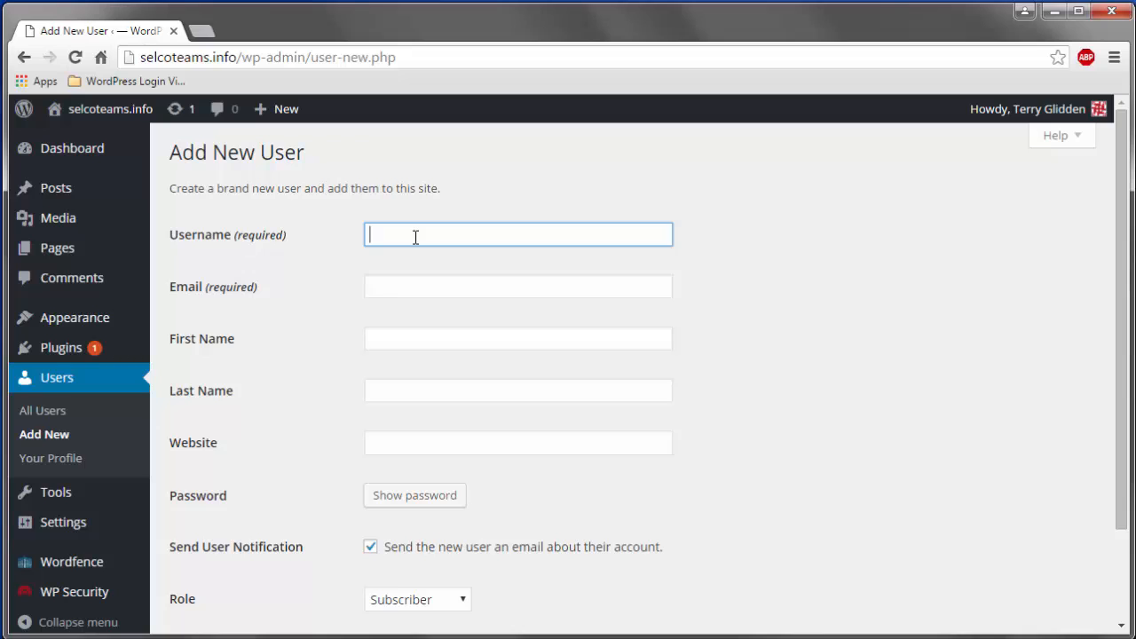
{"action": "type", "text": "test"}
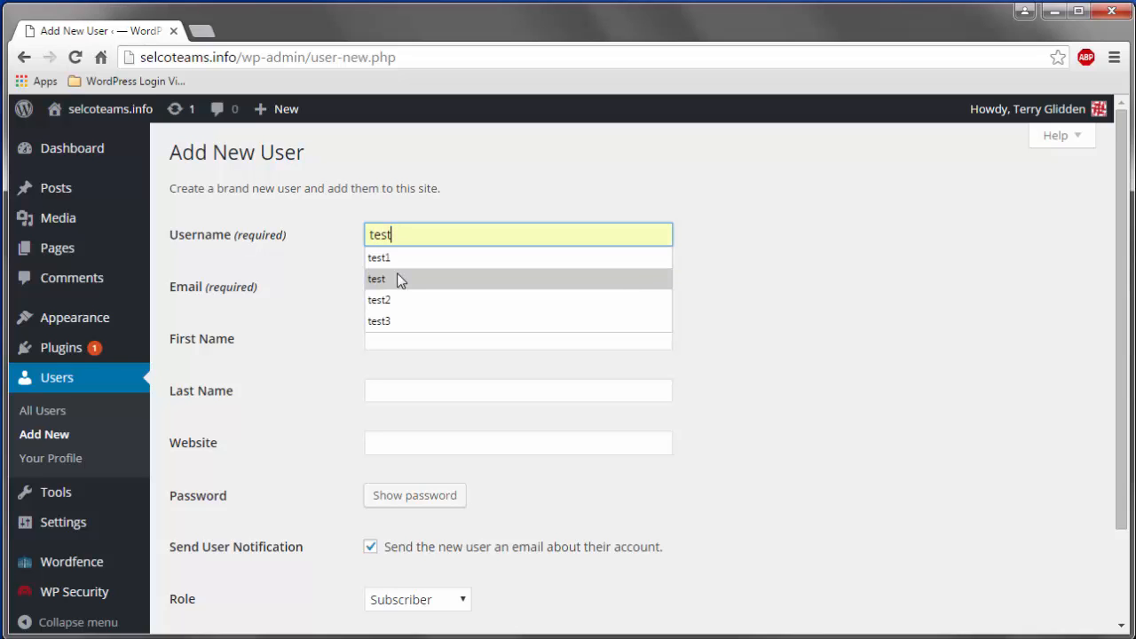
{"action": "left_click", "coordinate": [396, 281]}
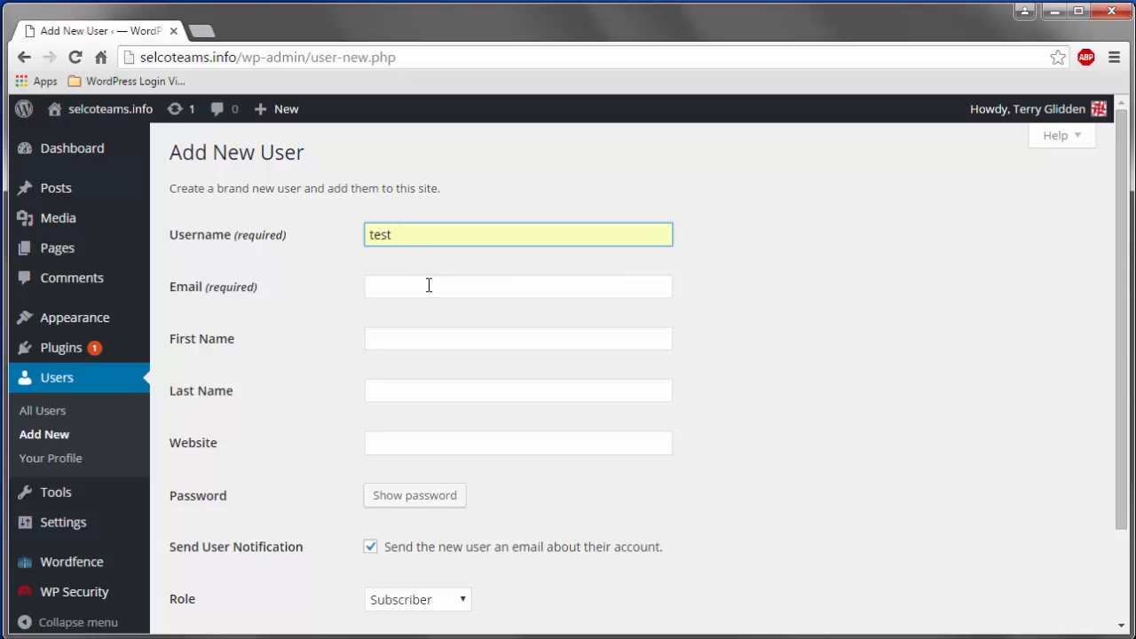
{"action": "left_click", "coordinate": [428, 285]}
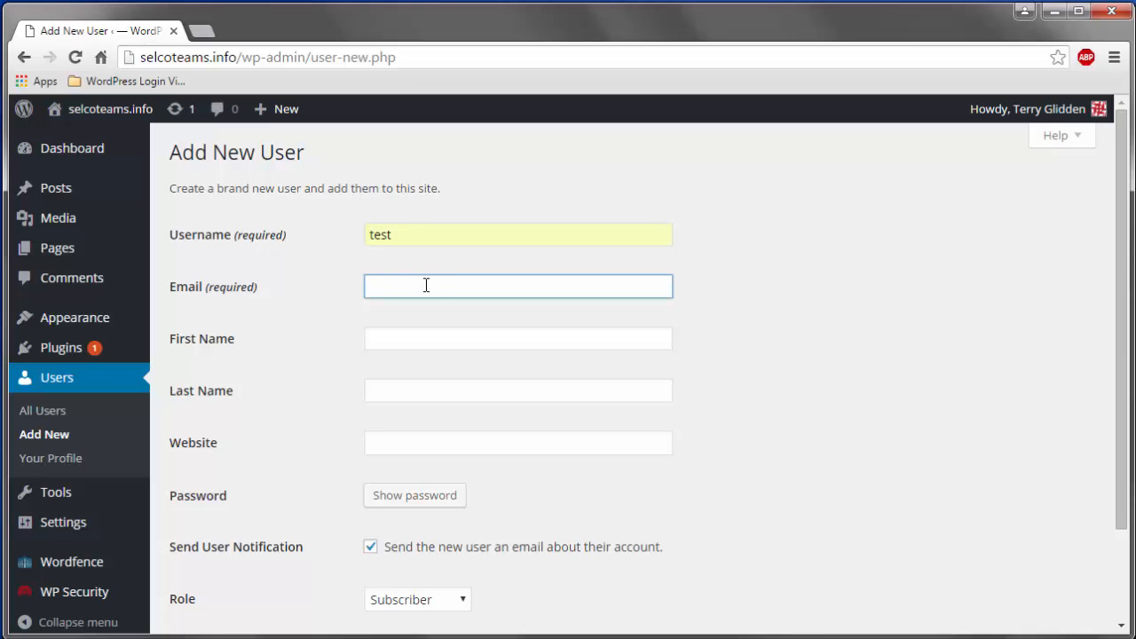
{"action": "type", "text": "teest"}
{"action": "key", "text": "BackSpace"}
{"action": "key", "text": "BackSpace"}
{"action": "key", "text": "BackSpace"}
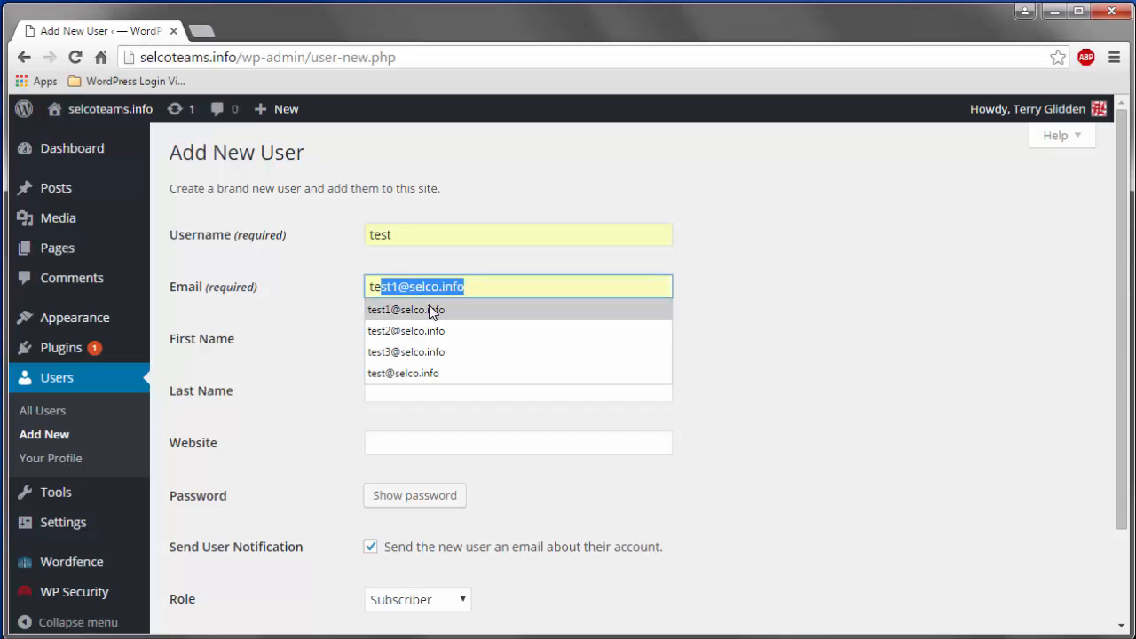
{"action": "left_click", "coordinate": [421, 373]}
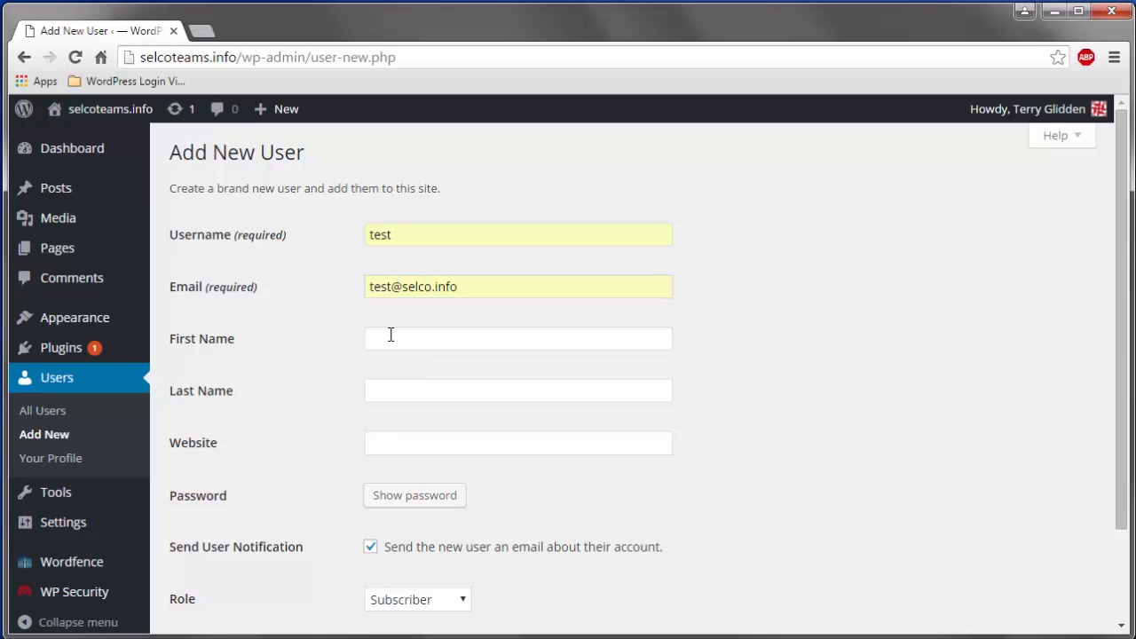
- Fill in the first name and last name from the browser's saved suggestions
{"action": "left_click", "coordinate": [396, 337]}
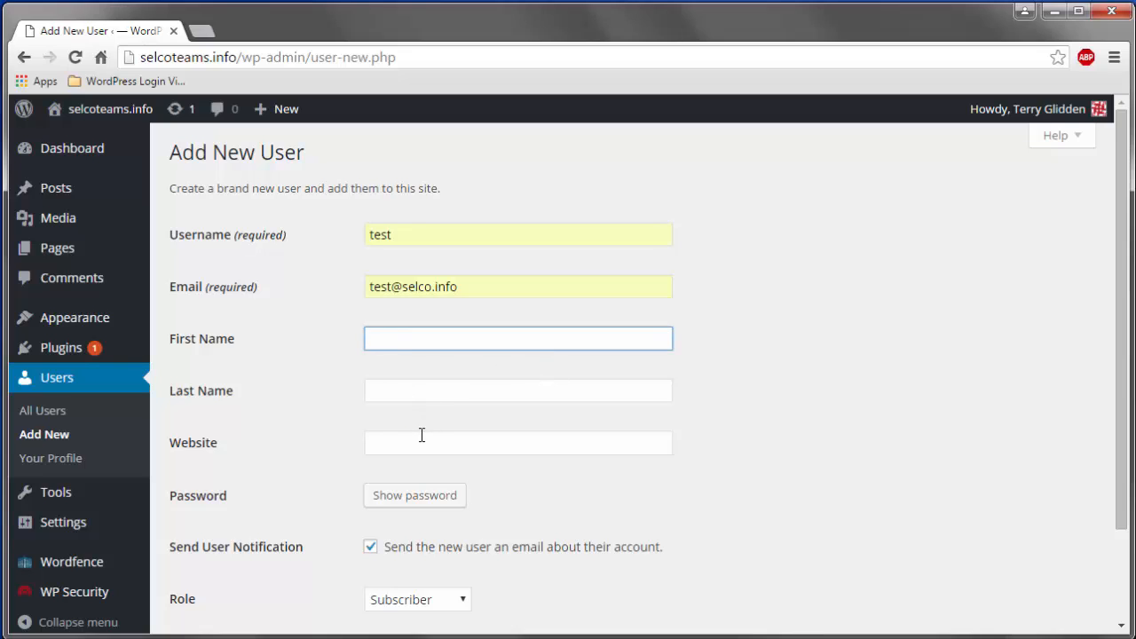
{"action": "left_click", "coordinate": [432, 339]}
{"action": "left_click", "coordinate": [397, 365]}
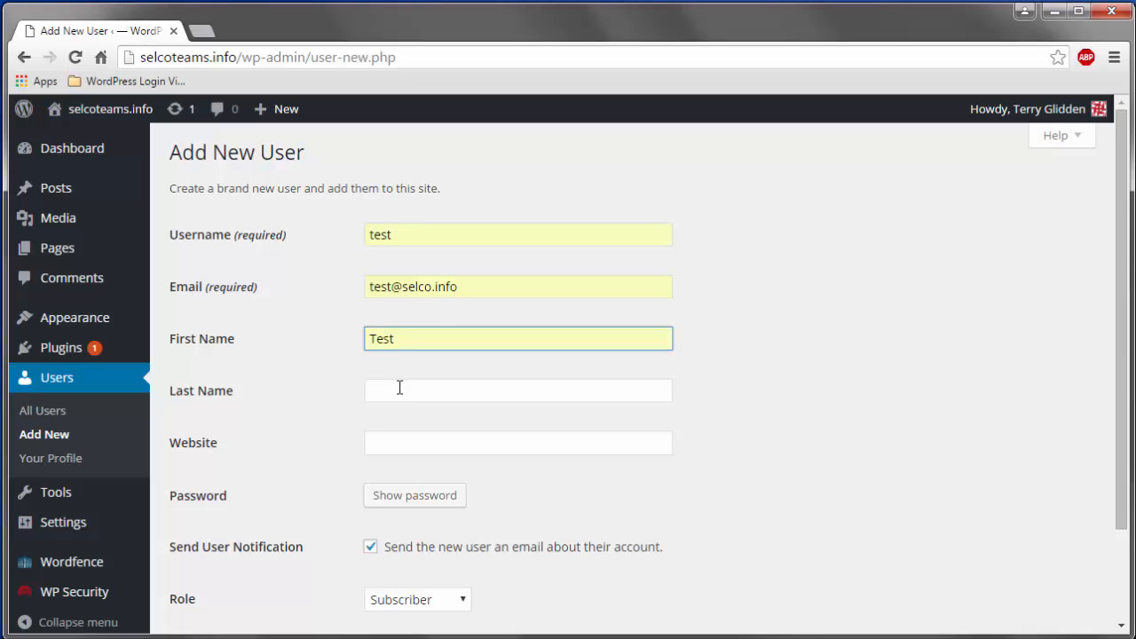
{"action": "left_click", "coordinate": [400, 388]}
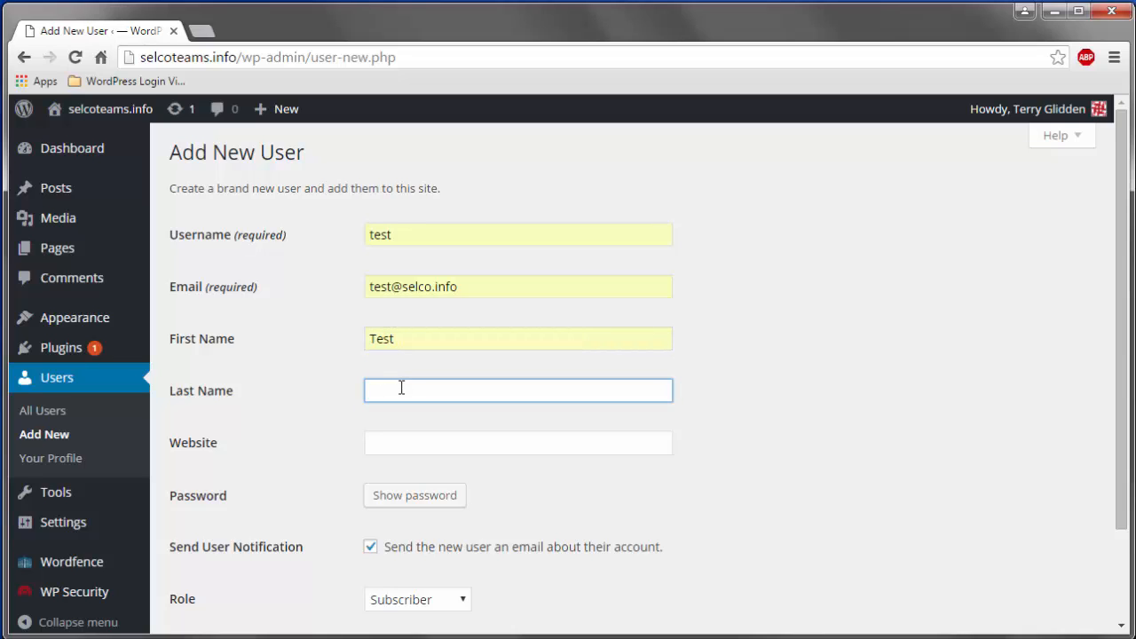
{"action": "type", "text": "Ma"}
{"action": "left_click", "coordinate": [400, 410]}
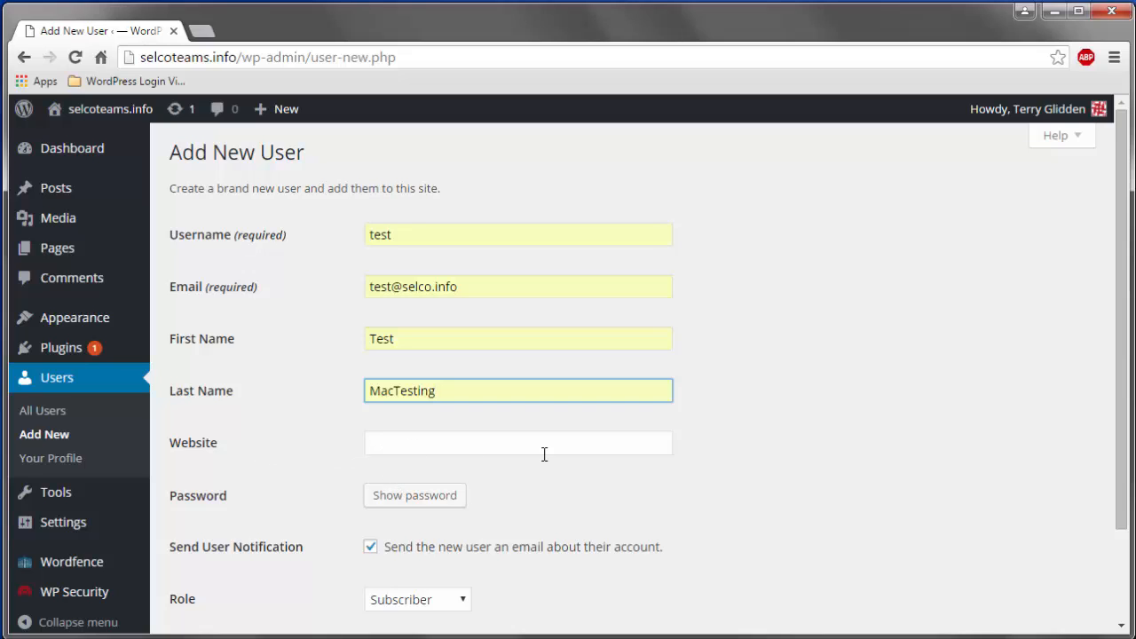
{"action": "left_click", "coordinate": [416, 497]}
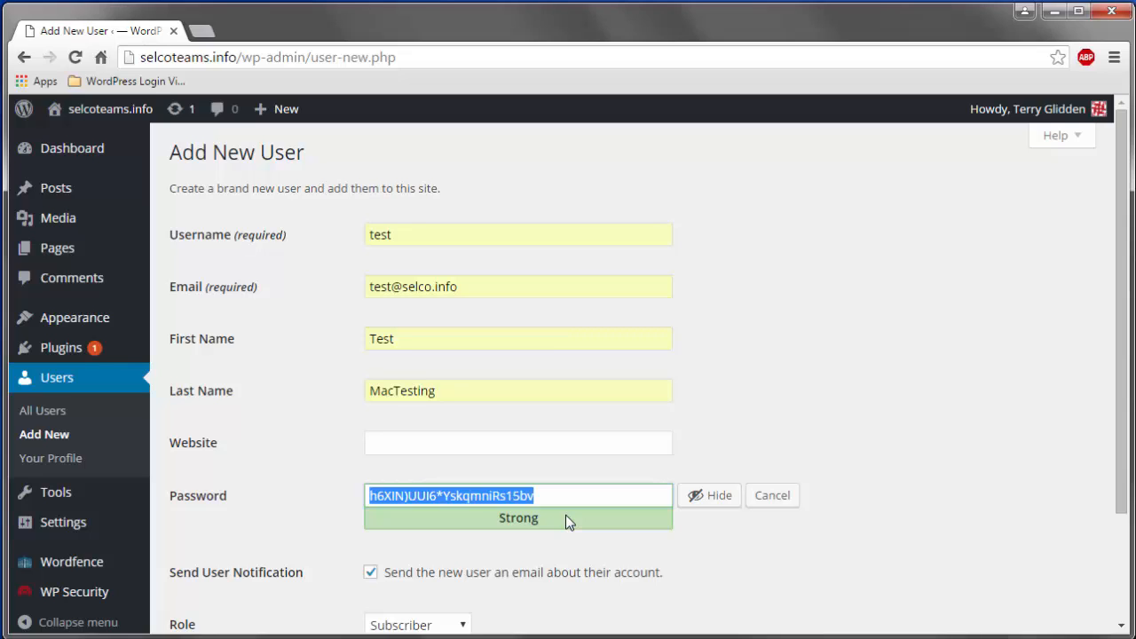
{"action": "left_click", "coordinate": [779, 502]}
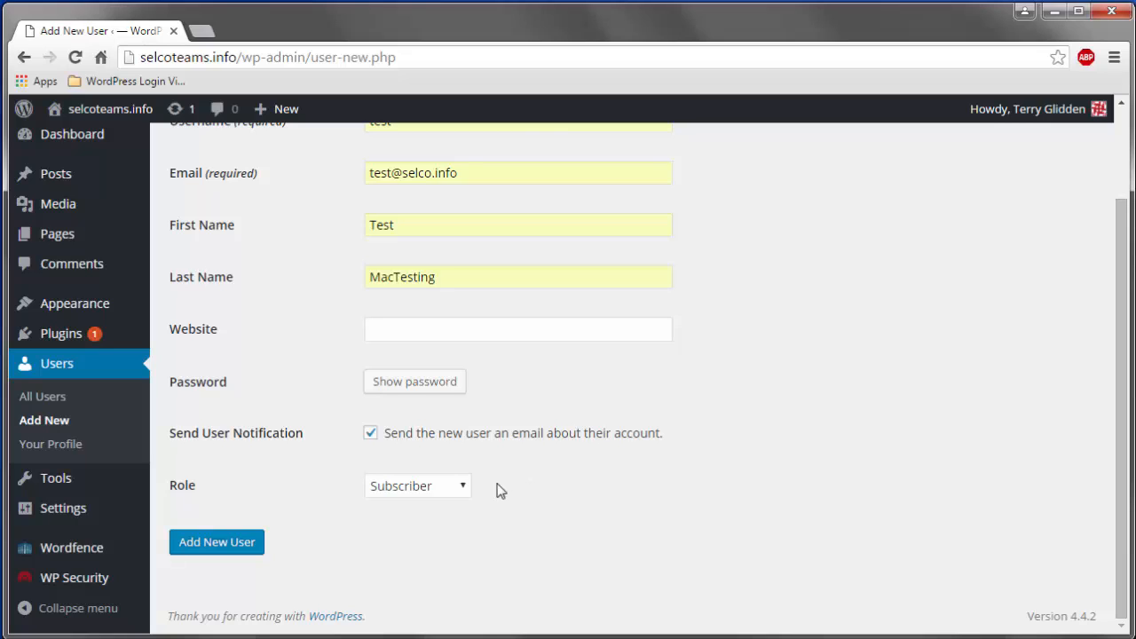
- Set the new user's role to Editor, trying Administrator first
{"action": "left_click", "coordinate": [466, 485]}
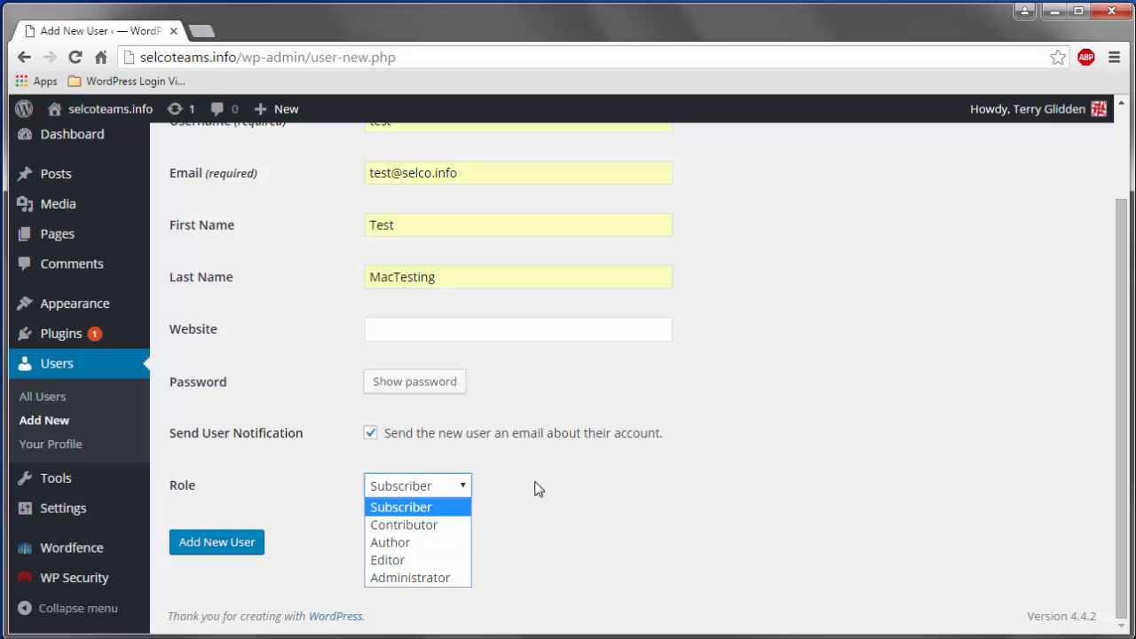
{"action": "left_click", "coordinate": [444, 577]}
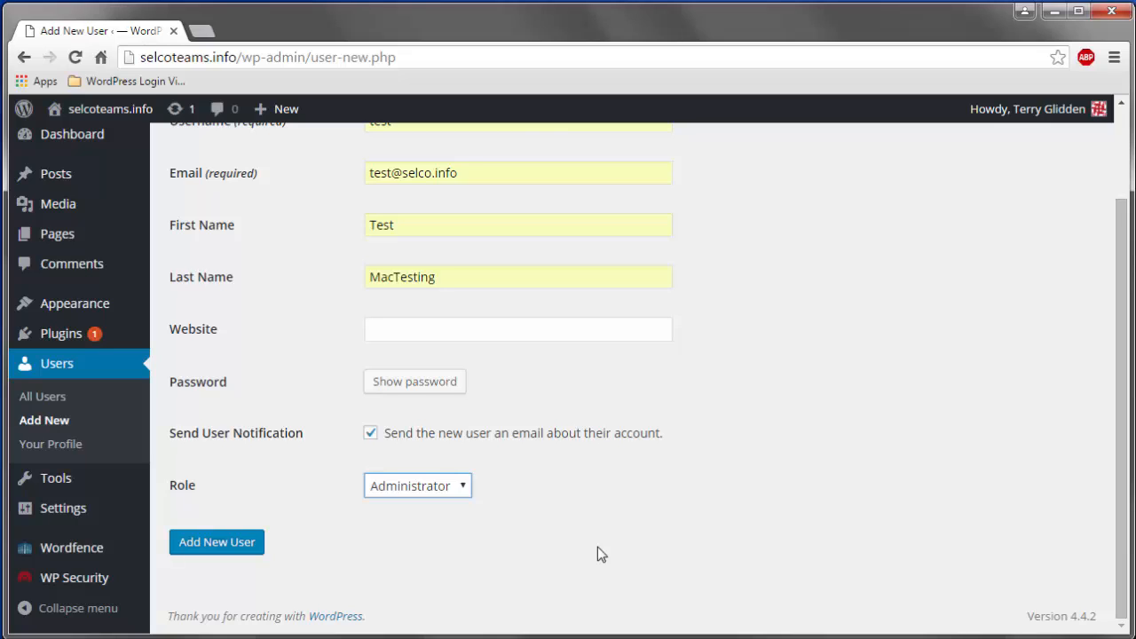
{"action": "left_click", "coordinate": [469, 488]}
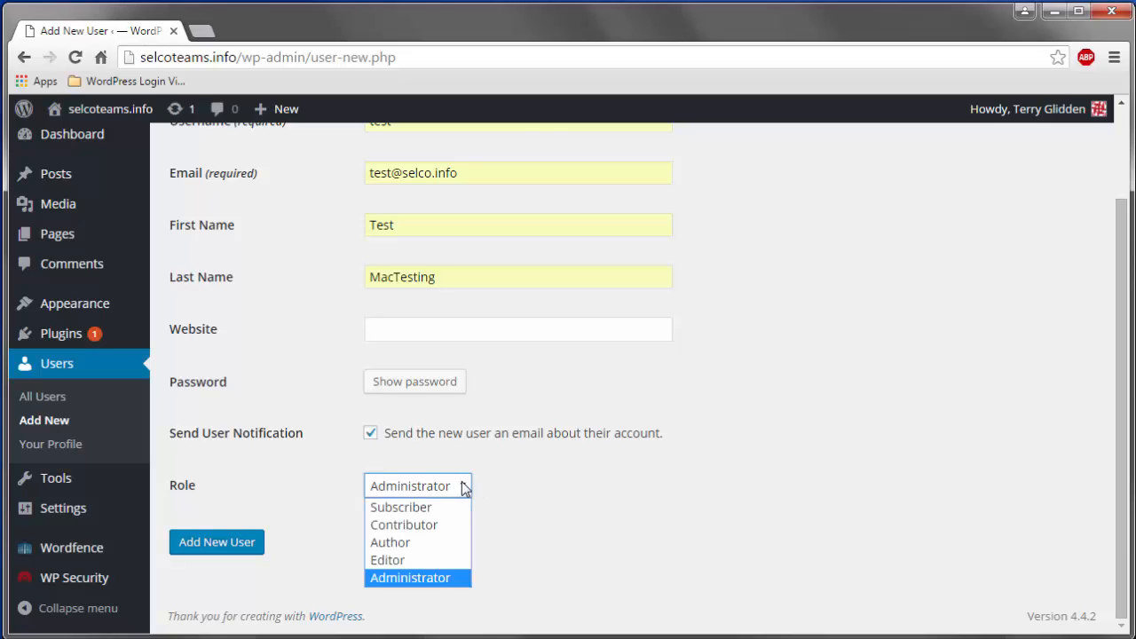
{"action": "left_click", "coordinate": [428, 560]}
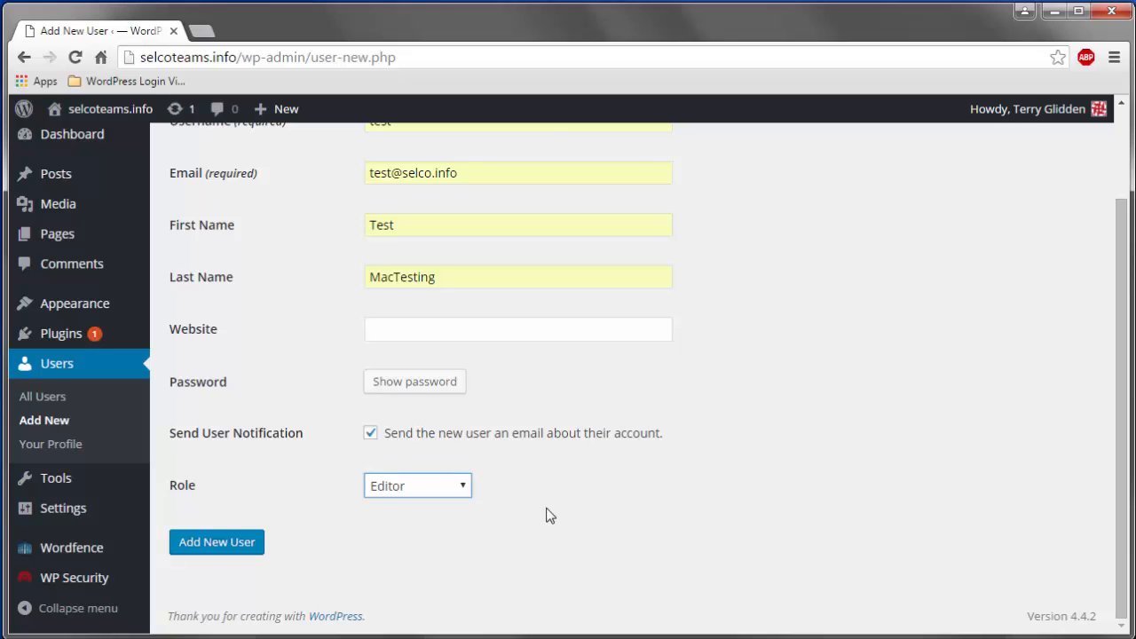
- Switch the role through Author and Contributor, ending back on Subscriber
{"action": "left_click", "coordinate": [464, 491]}
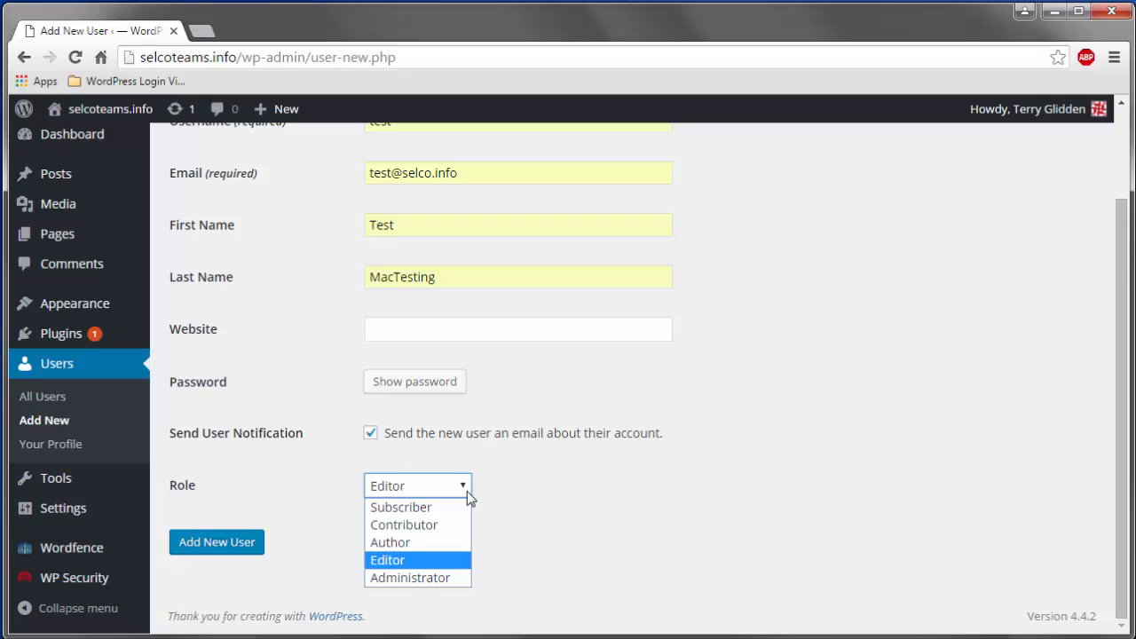
{"action": "left_click", "coordinate": [438, 542]}
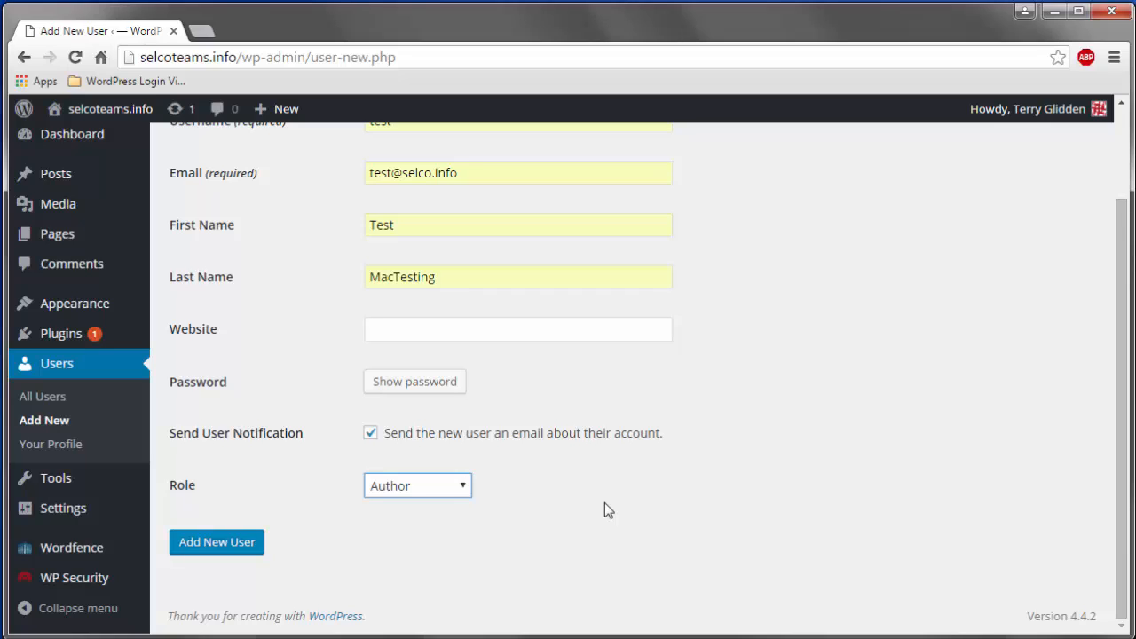
{"action": "left_click", "coordinate": [455, 489]}
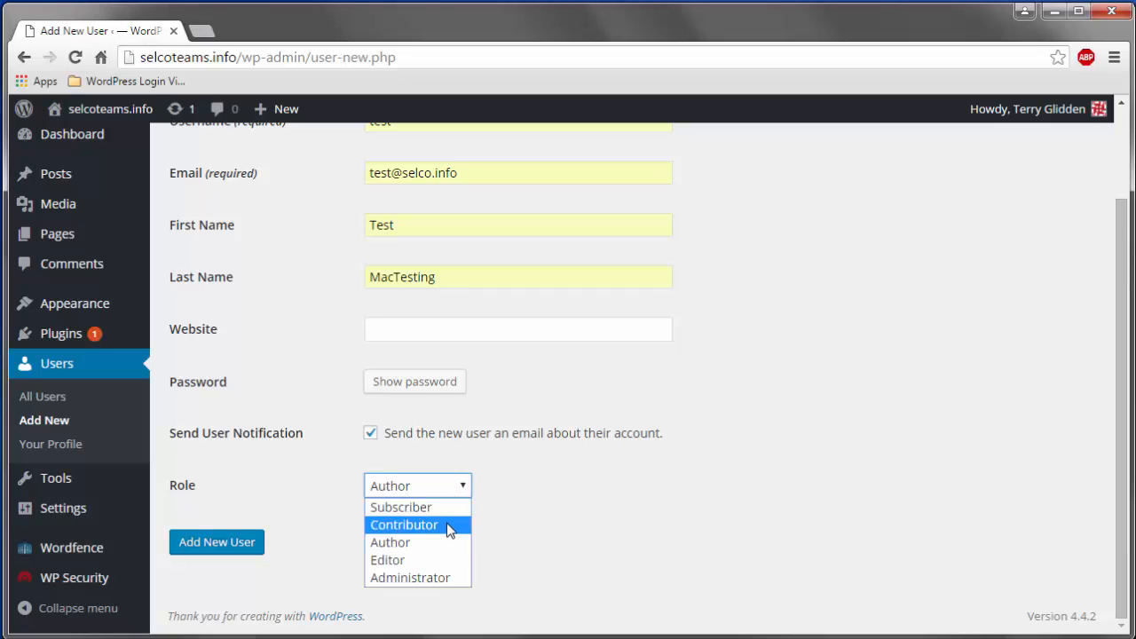
{"action": "left_click", "coordinate": [448, 526]}
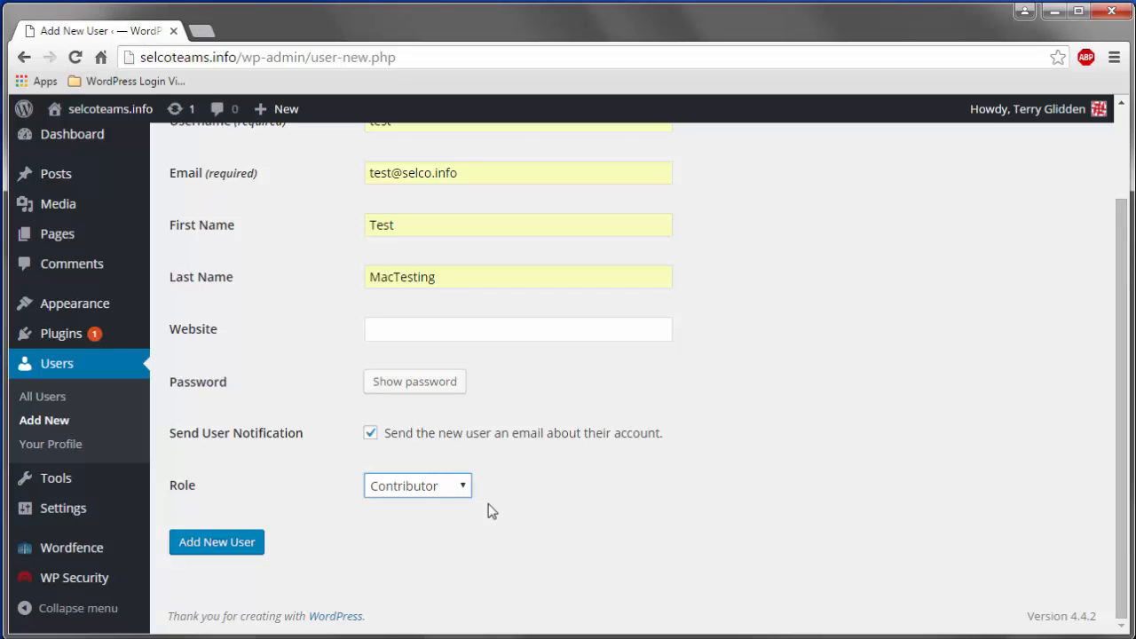
{"action": "left_click", "coordinate": [462, 487]}
{"action": "left_click", "coordinate": [451, 508]}
- Submit the form, then change the username to test5 and add 5 to the e-mail address
{"action": "left_click", "coordinate": [243, 545]}
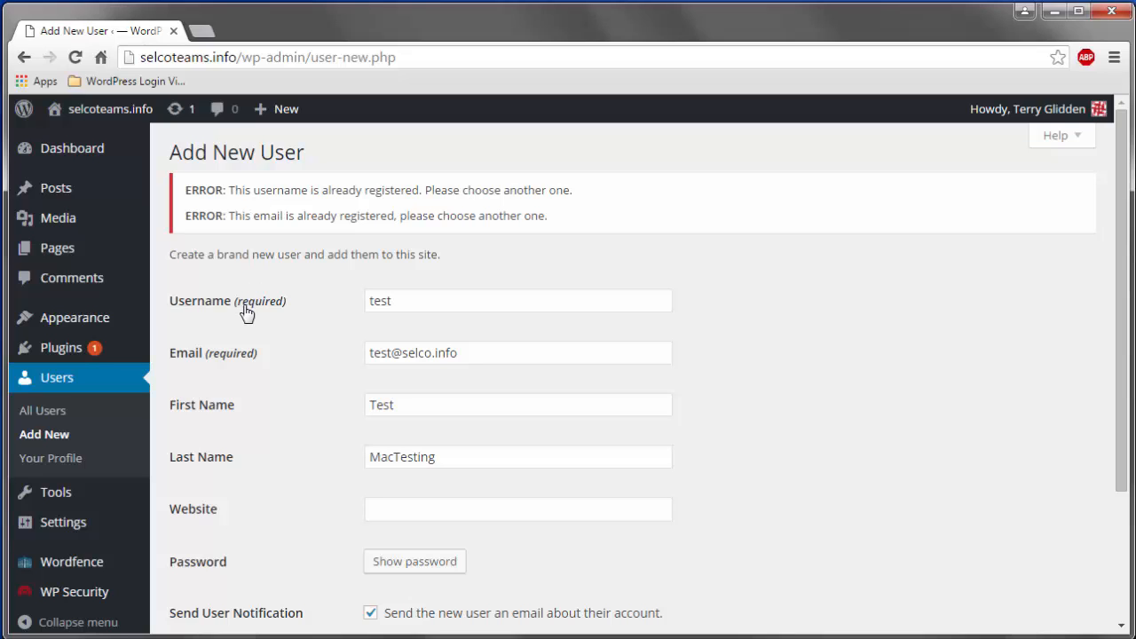
{"action": "left_click", "coordinate": [398, 301]}
{"action": "type", "text": "5"}
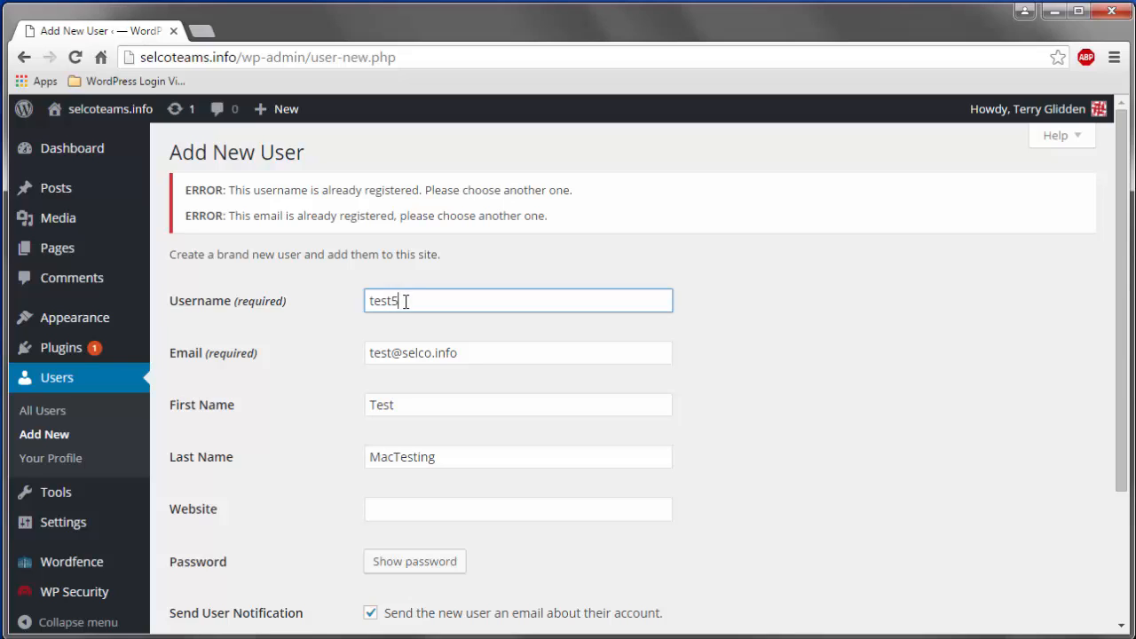
{"action": "left_click", "coordinate": [394, 352]}
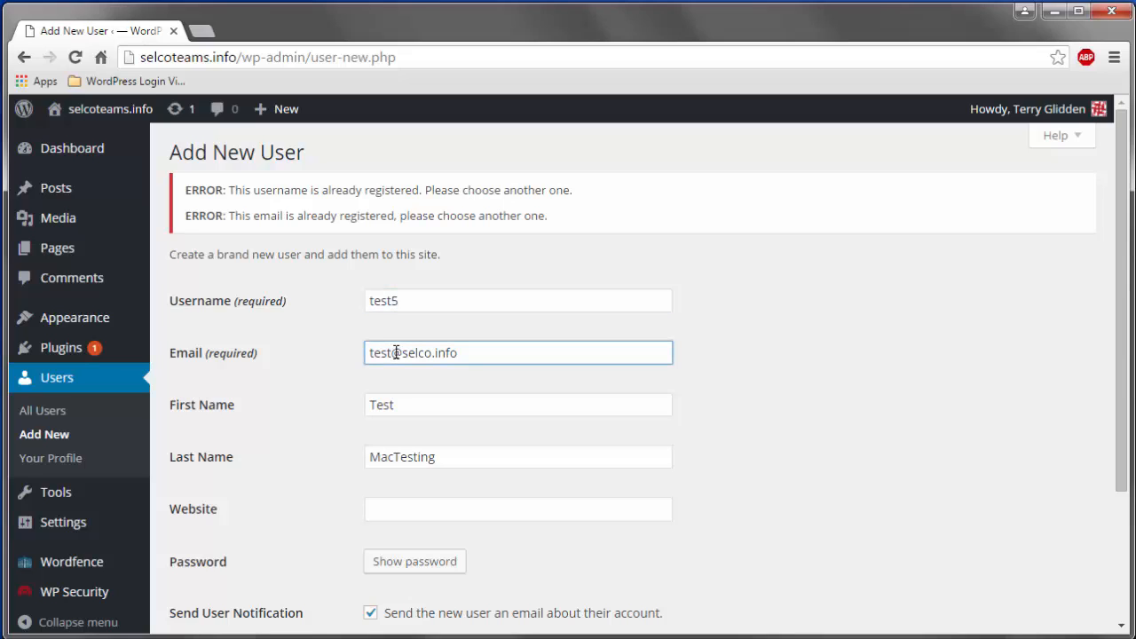
{"action": "type", "text": "5"}
{"action": "left_click", "coordinate": [434, 404]}
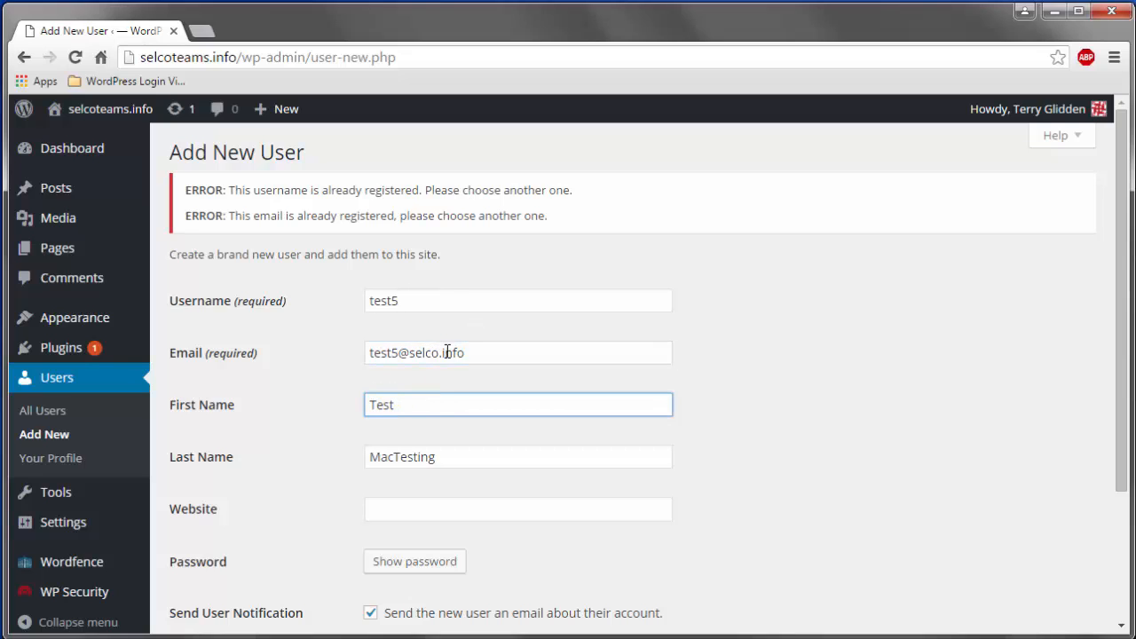
{"action": "scroll", "coordinate": [445, 348], "scroll_direction": "down", "scroll_amount": 2}
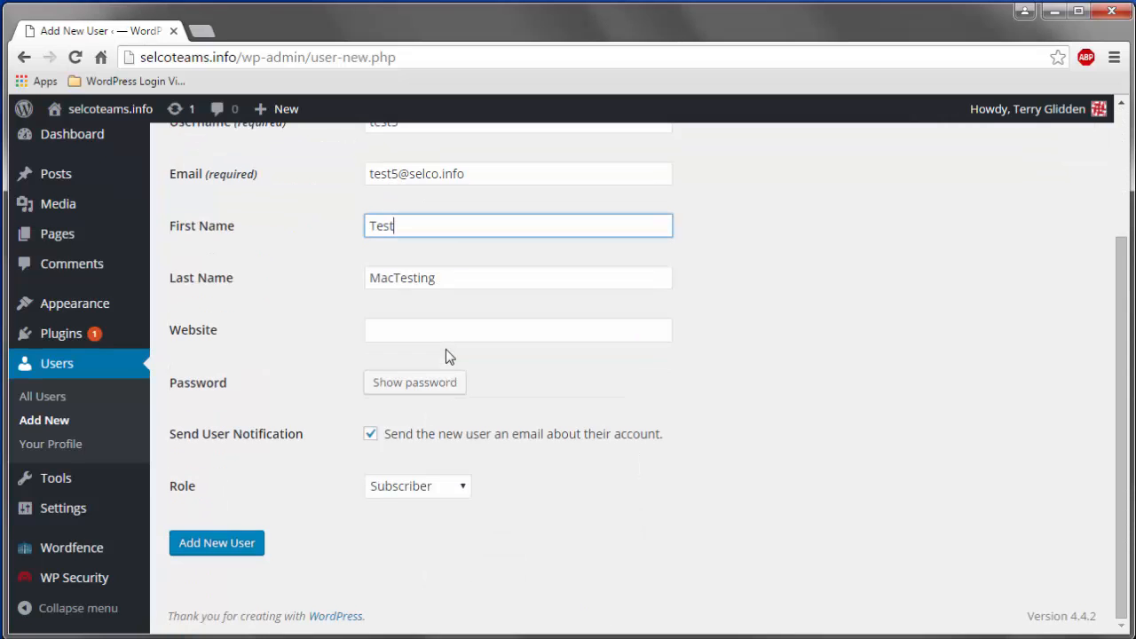
- Add the test5 Subscriber and find it in the 12-user list
{"action": "left_click", "coordinate": [210, 547]}
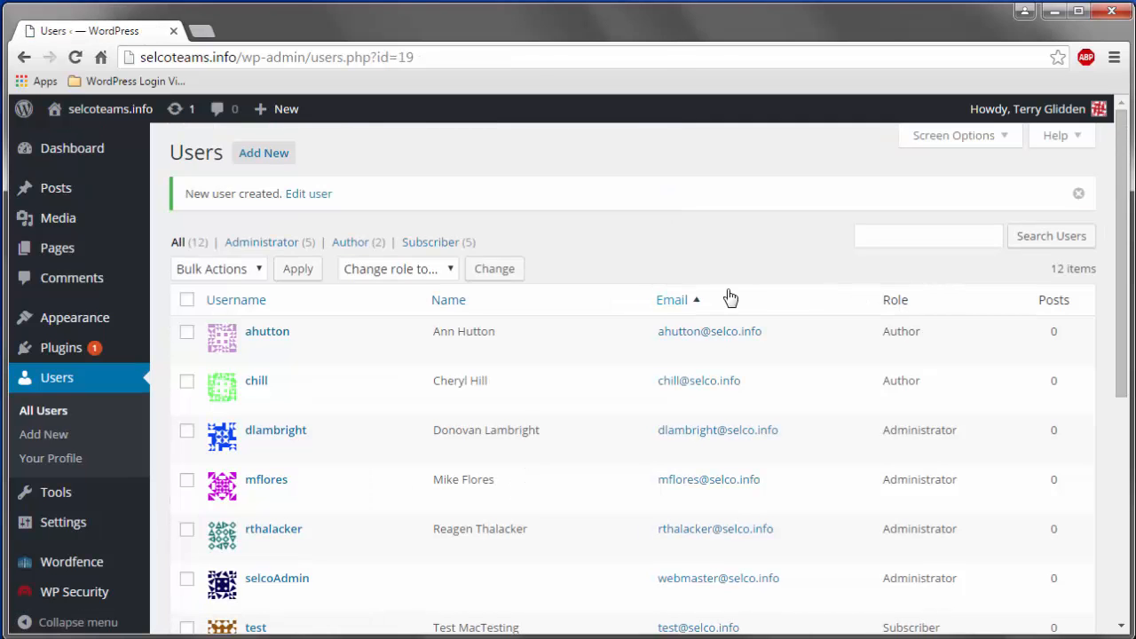
{"action": "scroll", "coordinate": [726, 298], "scroll_direction": "down", "scroll_amount": 4}
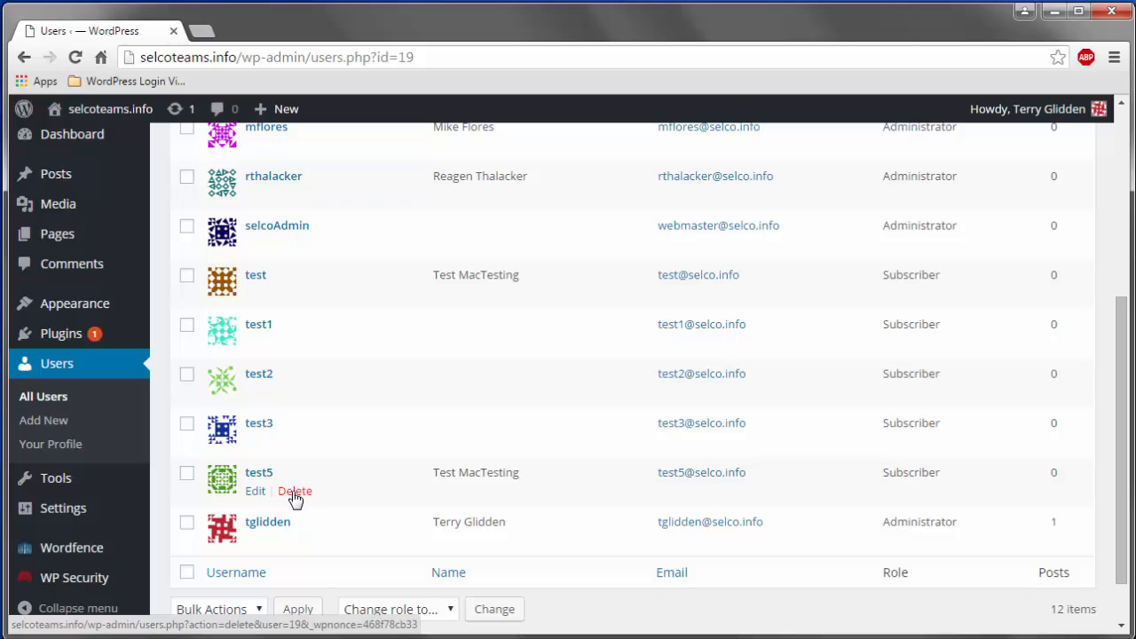
- Delete the test5 user, then tick test1 and test2 in the users list
{"action": "left_click", "coordinate": [296, 493]}
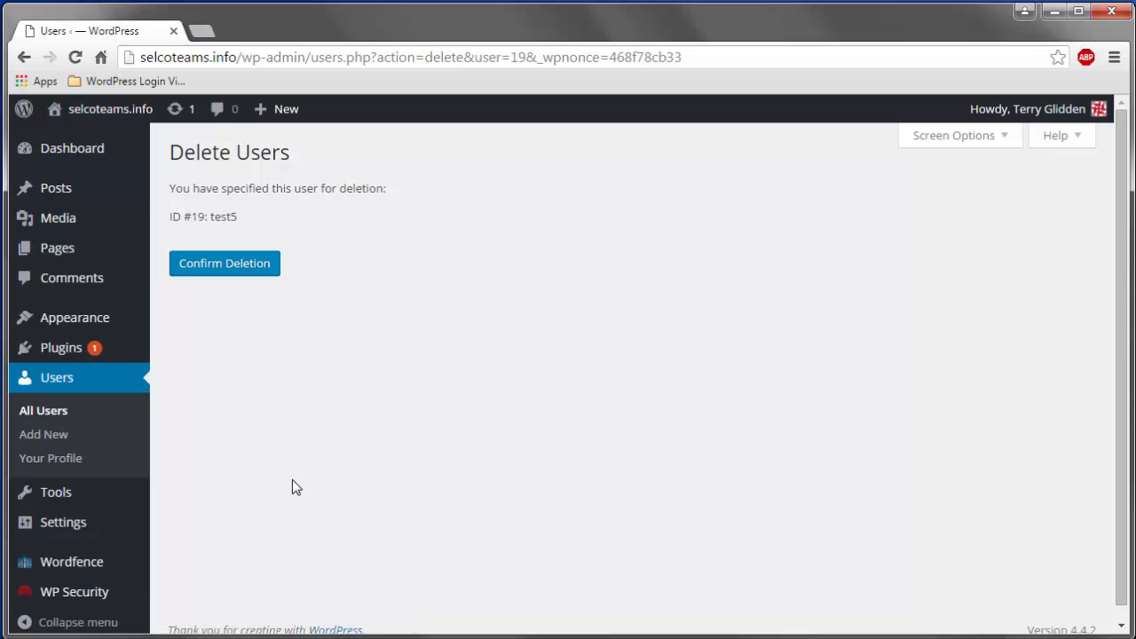
{"action": "left_click", "coordinate": [213, 264]}
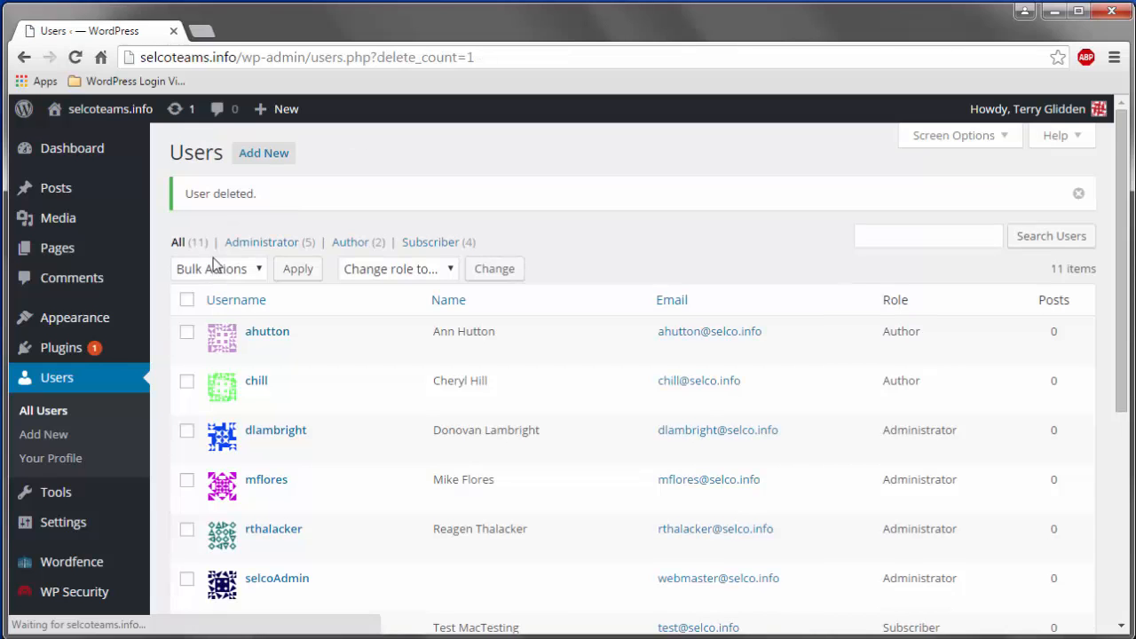
{"action": "mouse_move", "coordinate": [371, 366]}
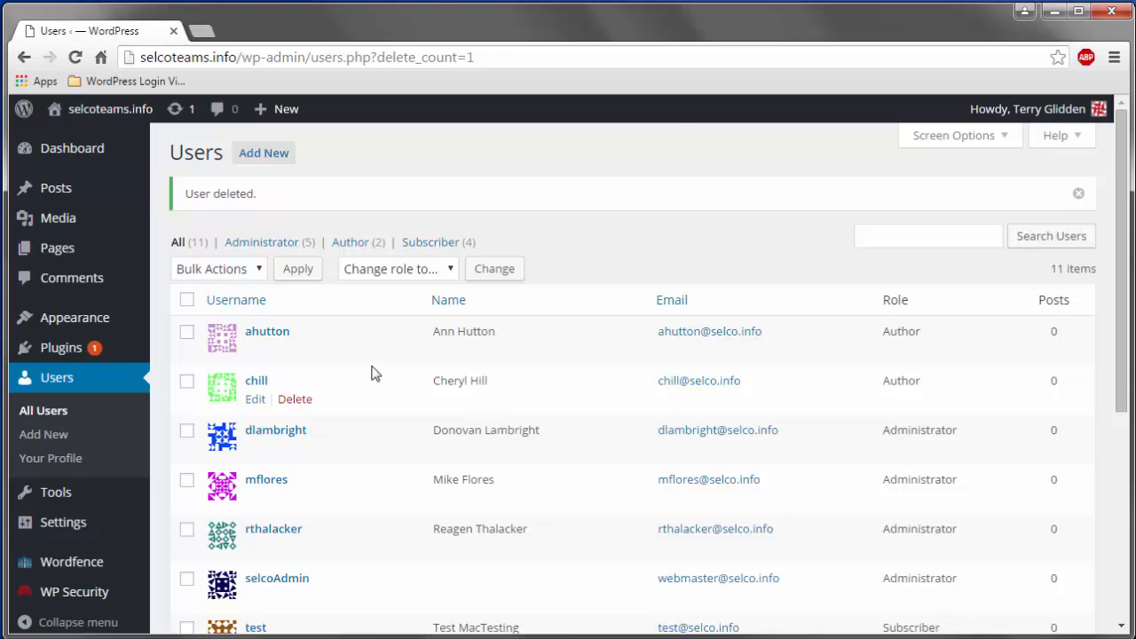
{"action": "scroll", "coordinate": [371, 373], "scroll_direction": "down", "scroll_amount": 2}
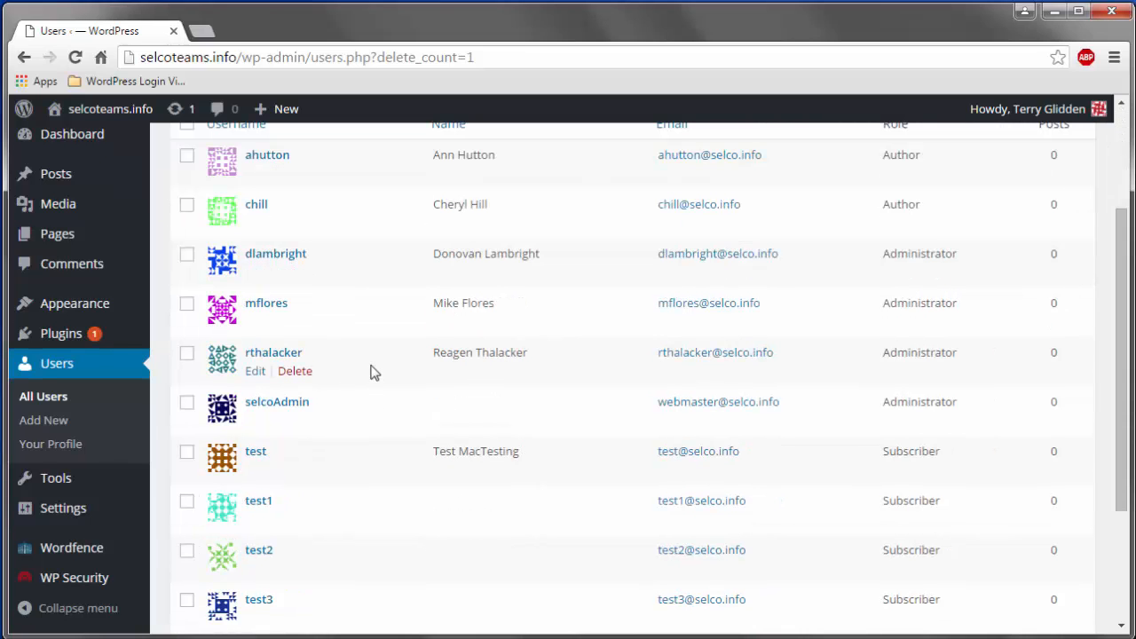
{"action": "scroll", "coordinate": [371, 373], "scroll_direction": "down", "scroll_amount": 1}
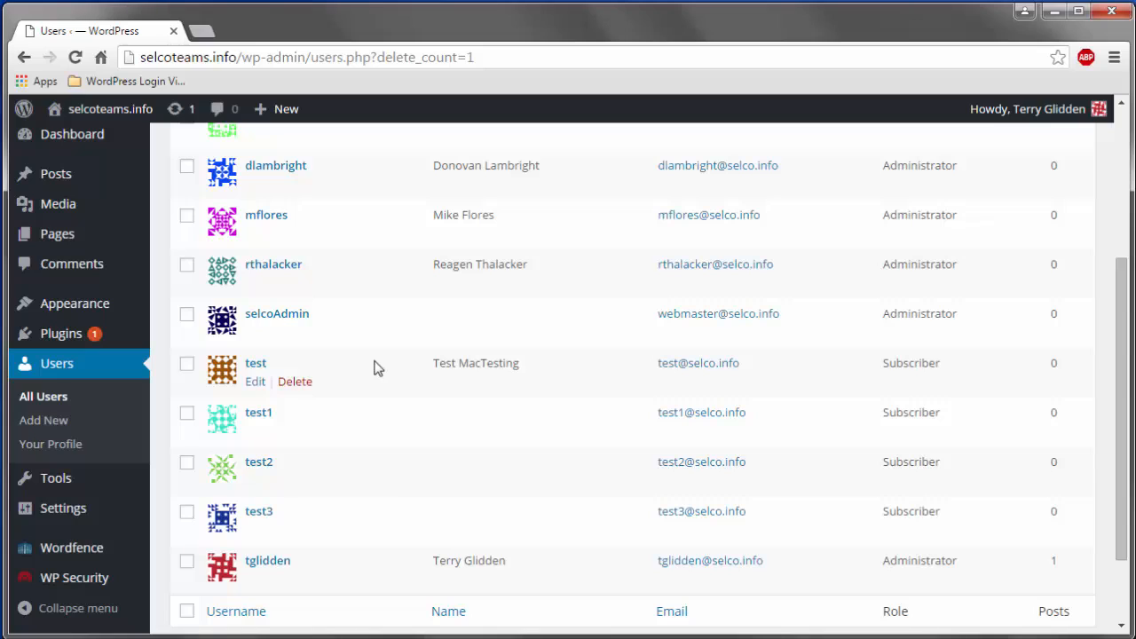
{"action": "left_click", "coordinate": [186, 412]}
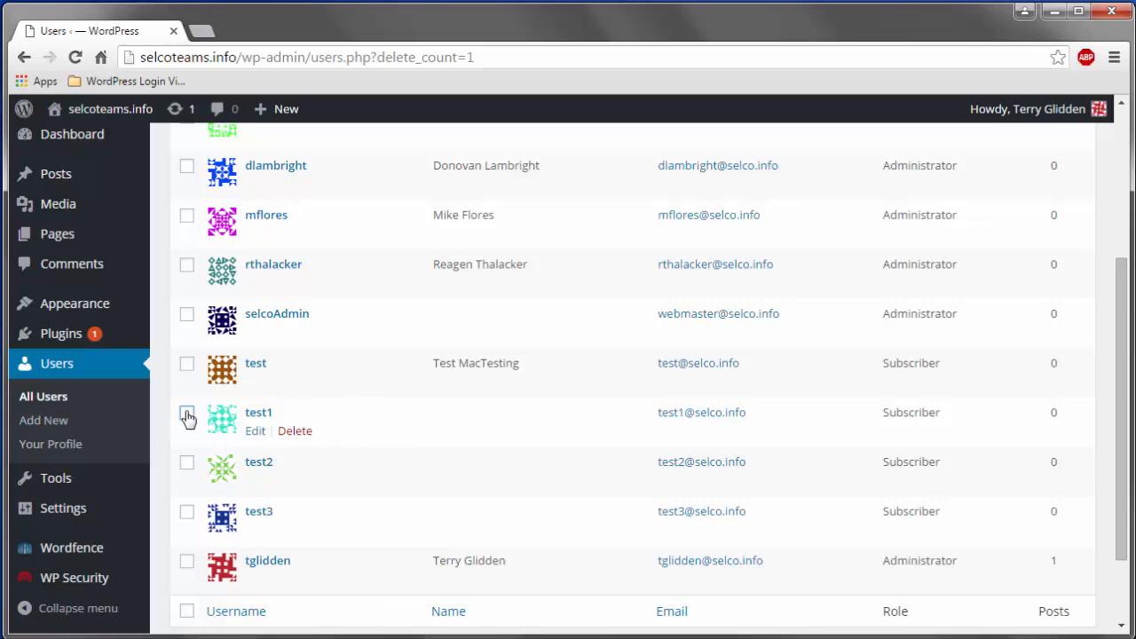
{"action": "left_click", "coordinate": [187, 463]}
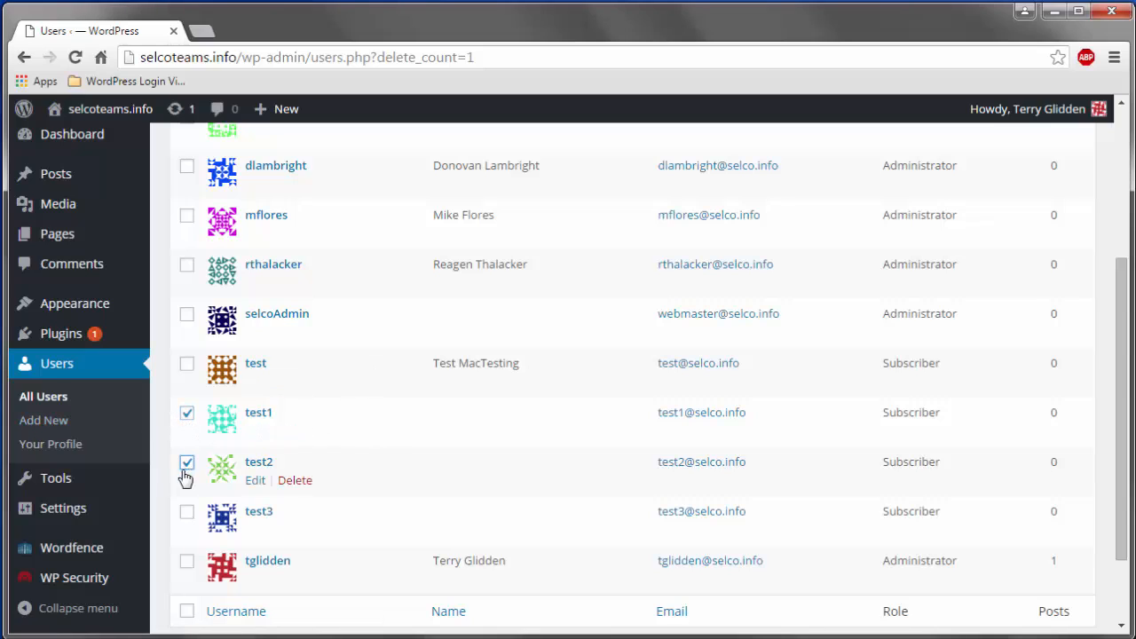
- Tick test3 and apply the Delete bulk action to test1, test2 and test3
{"action": "left_click", "coordinate": [187, 512]}
{"action": "scroll", "coordinate": [337, 342], "scroll_direction": "up", "scroll_amount": 2}
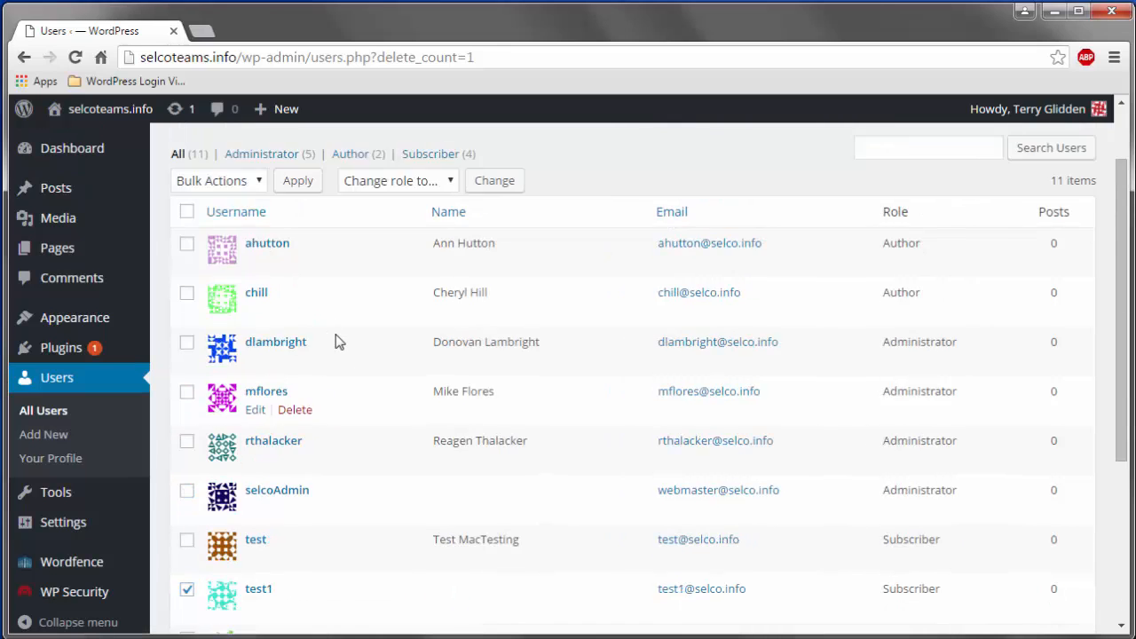
{"action": "scroll", "coordinate": [337, 342], "scroll_direction": "up", "scroll_amount": 1}
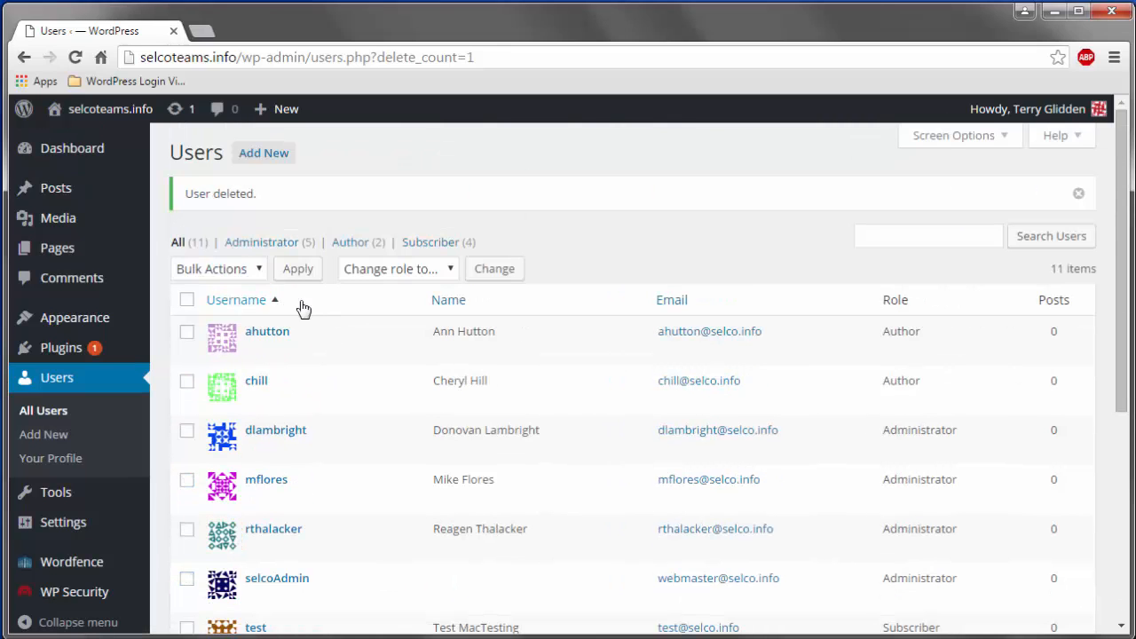
{"action": "left_click", "coordinate": [260, 273]}
{"action": "left_click", "coordinate": [236, 307]}
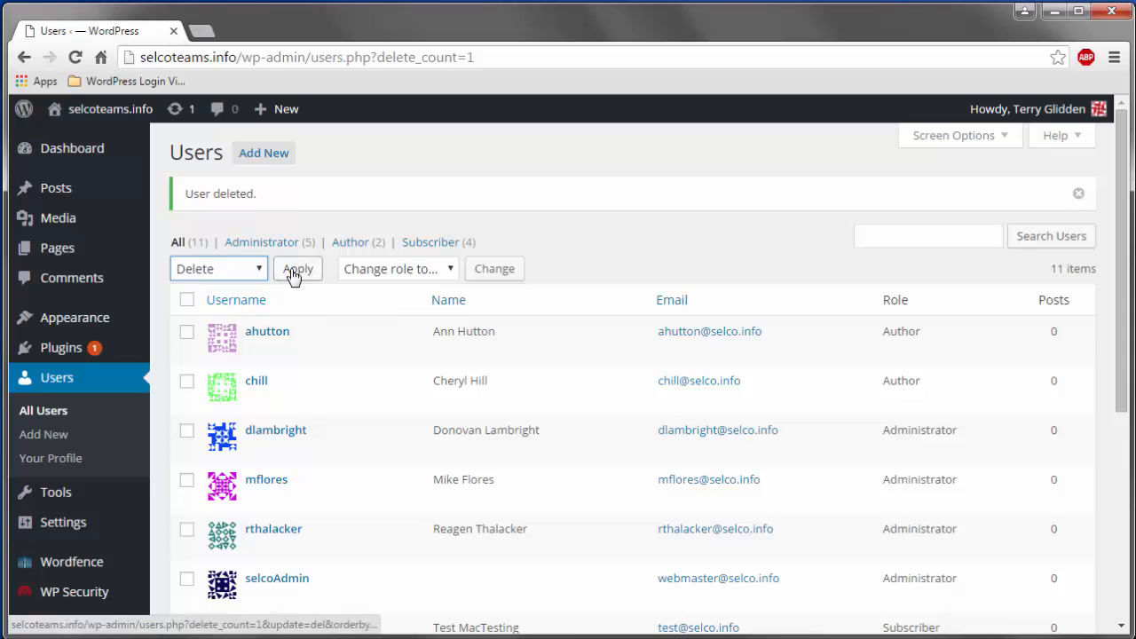
{"action": "left_click", "coordinate": [293, 274]}
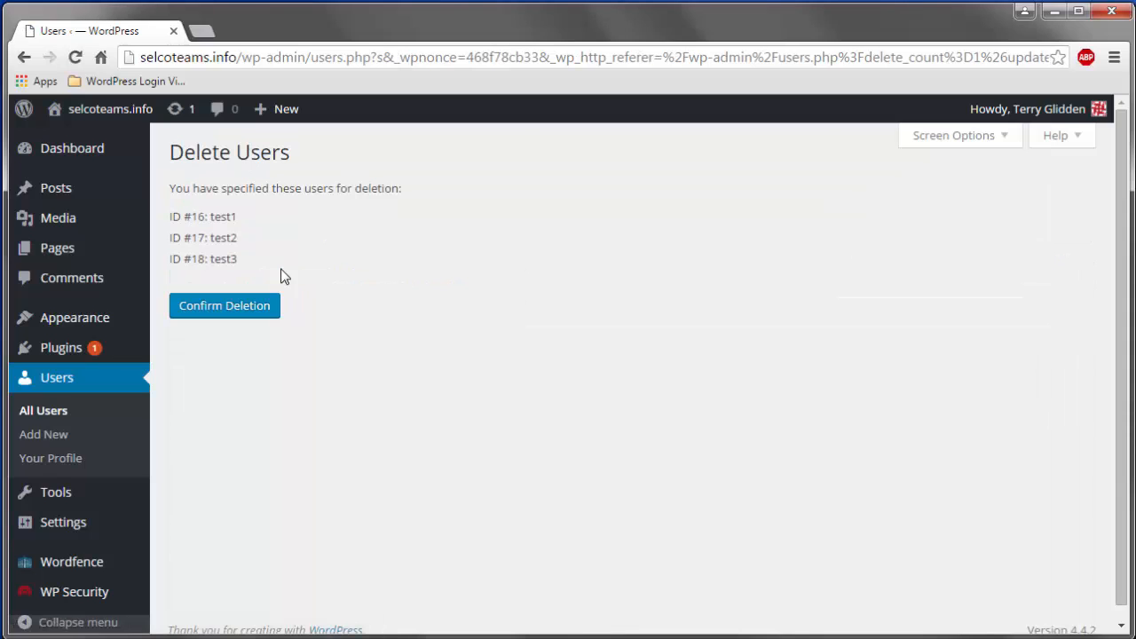
- Confirm deleting test1, test2 and test3, leaving 8 users listed
{"action": "left_click", "coordinate": [264, 316]}
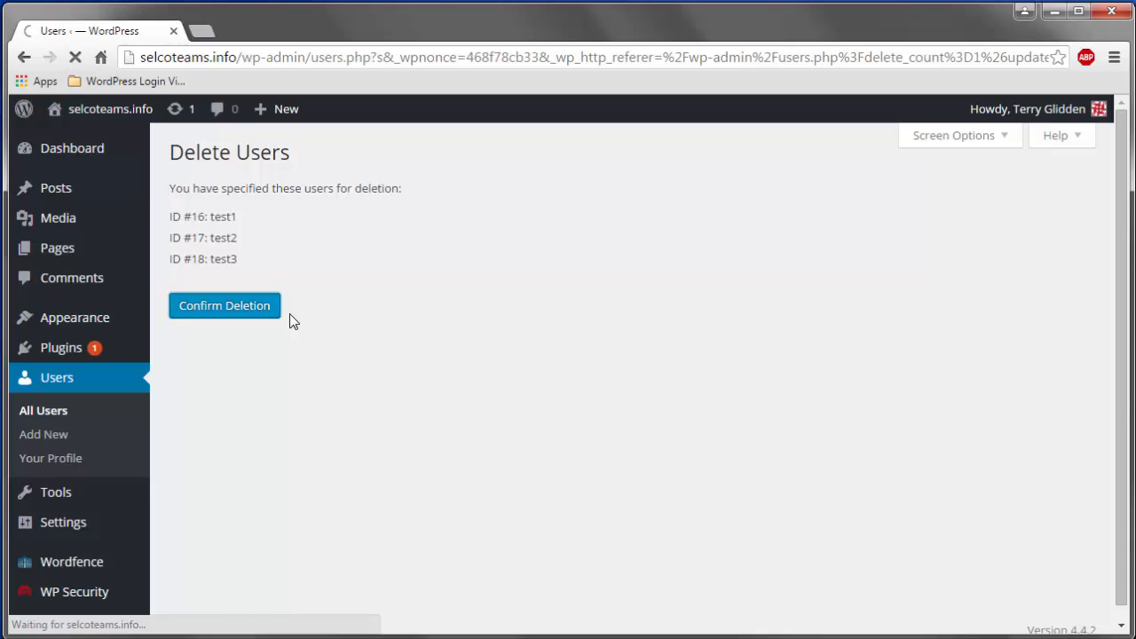
{"action": "scroll", "coordinate": [367, 350], "scroll_direction": "down", "scroll_amount": 3}
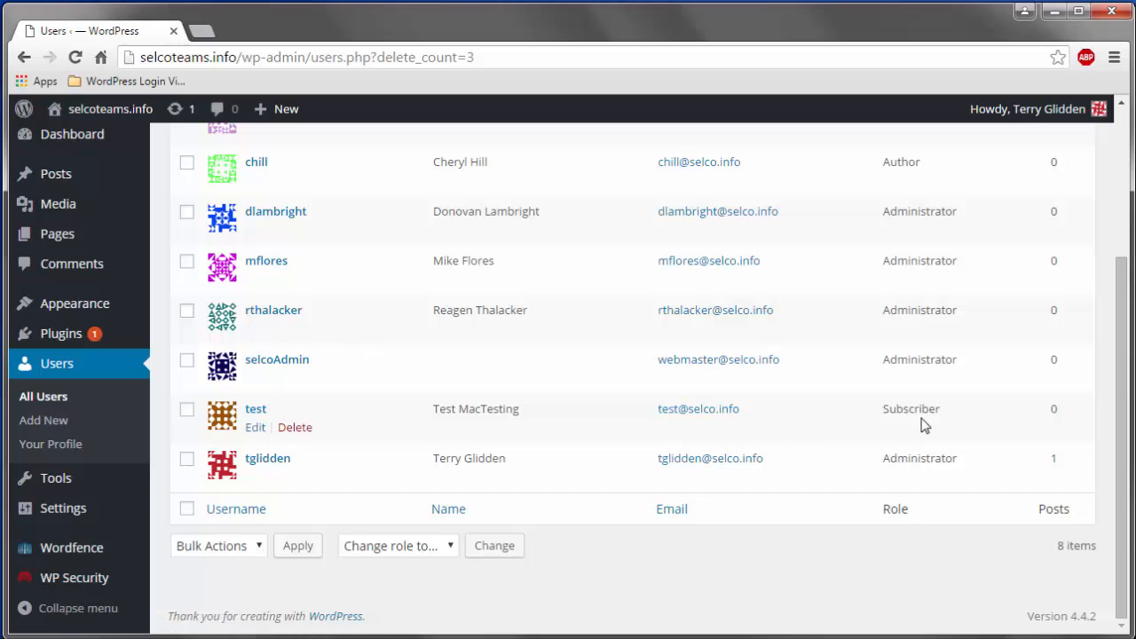
- Open the test user's Edit User page and set its role to Author
{"action": "left_click", "coordinate": [255, 428]}
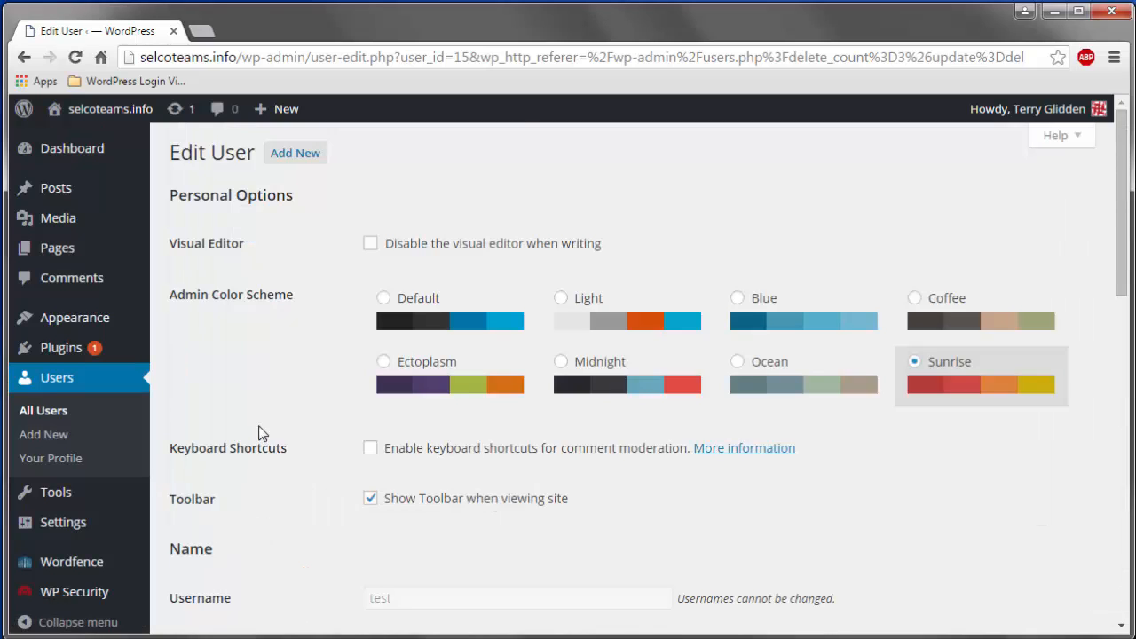
{"action": "scroll", "coordinate": [261, 434], "scroll_direction": "down", "scroll_amount": 6}
{"action": "scroll", "coordinate": [266, 432], "scroll_direction": "down", "scroll_amount": 3}
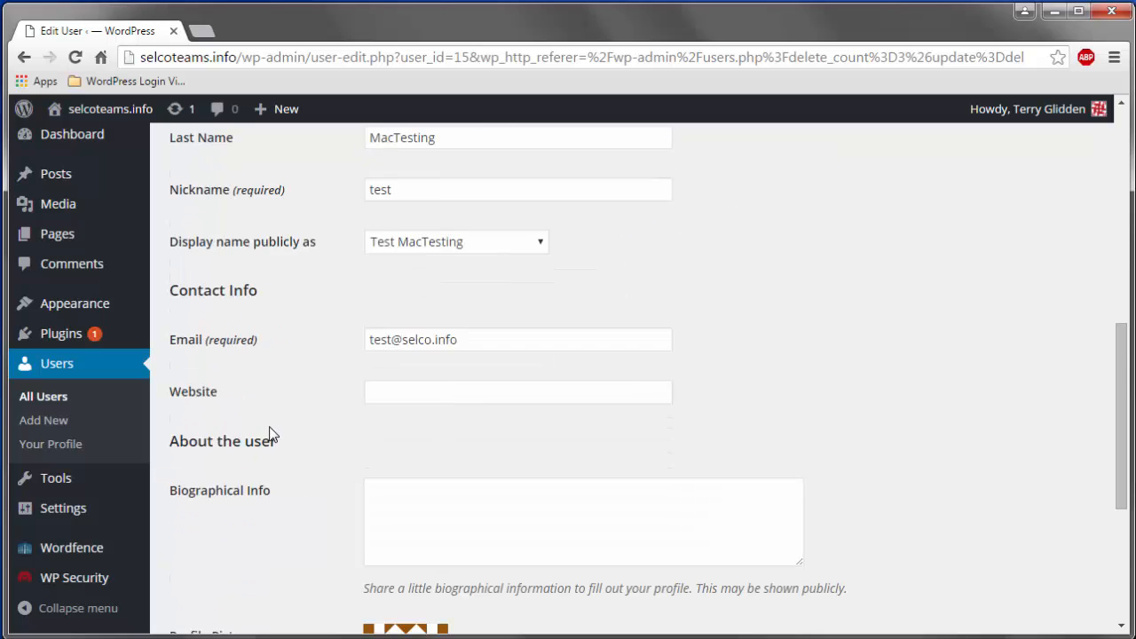
{"action": "scroll", "coordinate": [280, 433], "scroll_direction": "up", "scroll_amount": 5}
{"action": "left_click", "coordinate": [450, 335]}
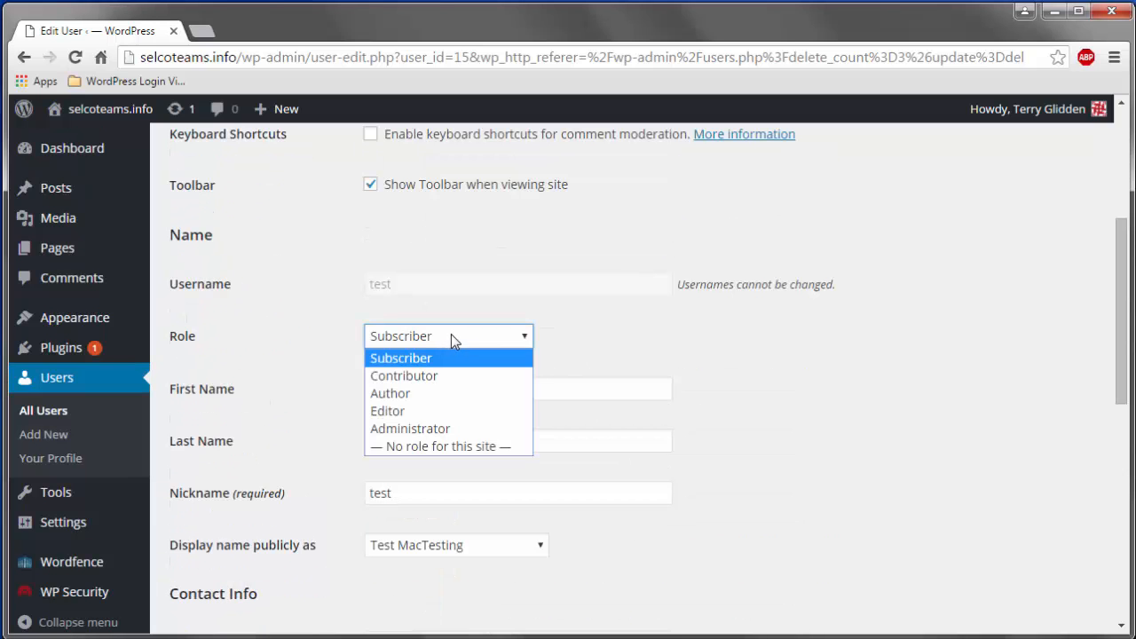
{"action": "left_click", "coordinate": [418, 393]}
{"action": "left_click", "coordinate": [286, 373]}
{"action": "scroll", "coordinate": [286, 373], "scroll_direction": "up", "scroll_amount": 4}
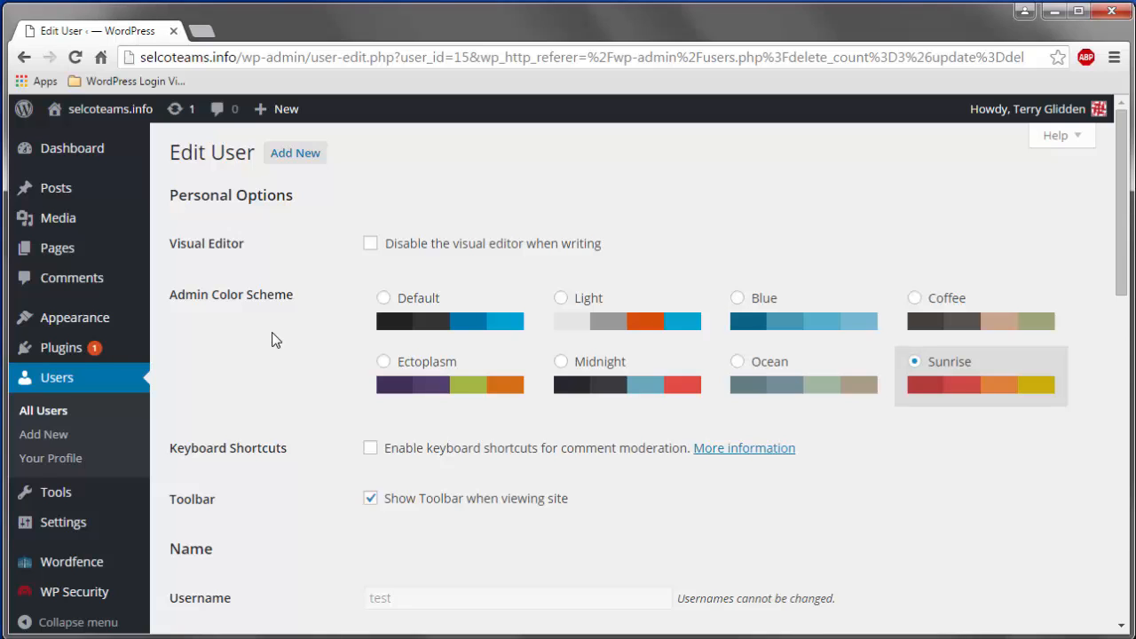
- Open the public site in a background tab, view the front page, then close it to return to Edit User
{"action": "scroll", "coordinate": [293, 354], "scroll_direction": "down", "scroll_amount": 2}
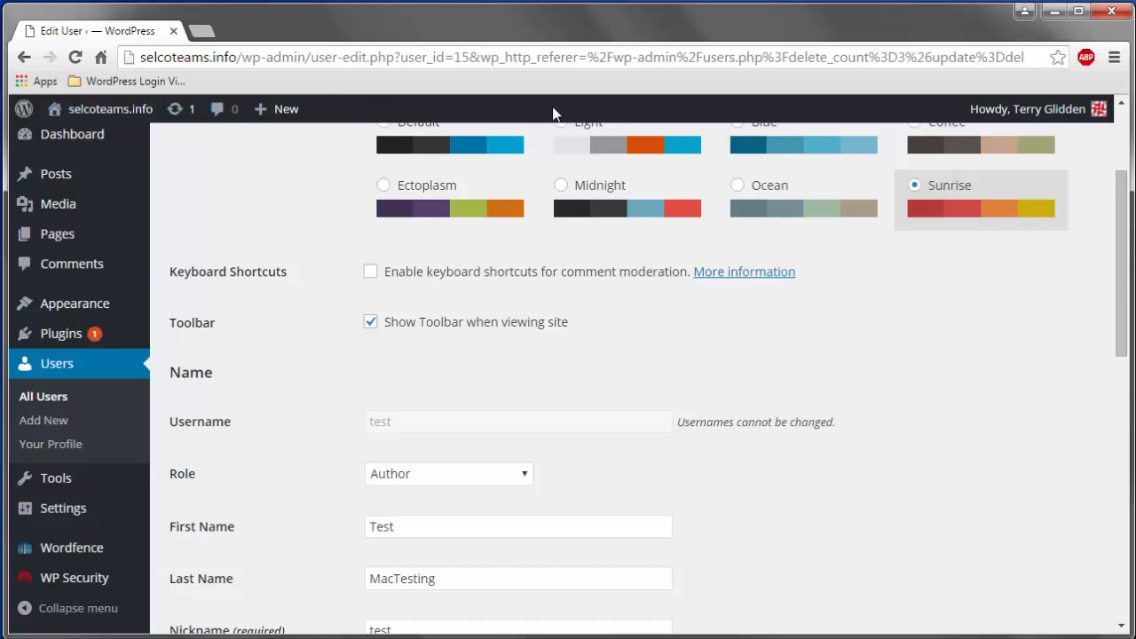
{"action": "mouse_move", "coordinate": [110, 110]}
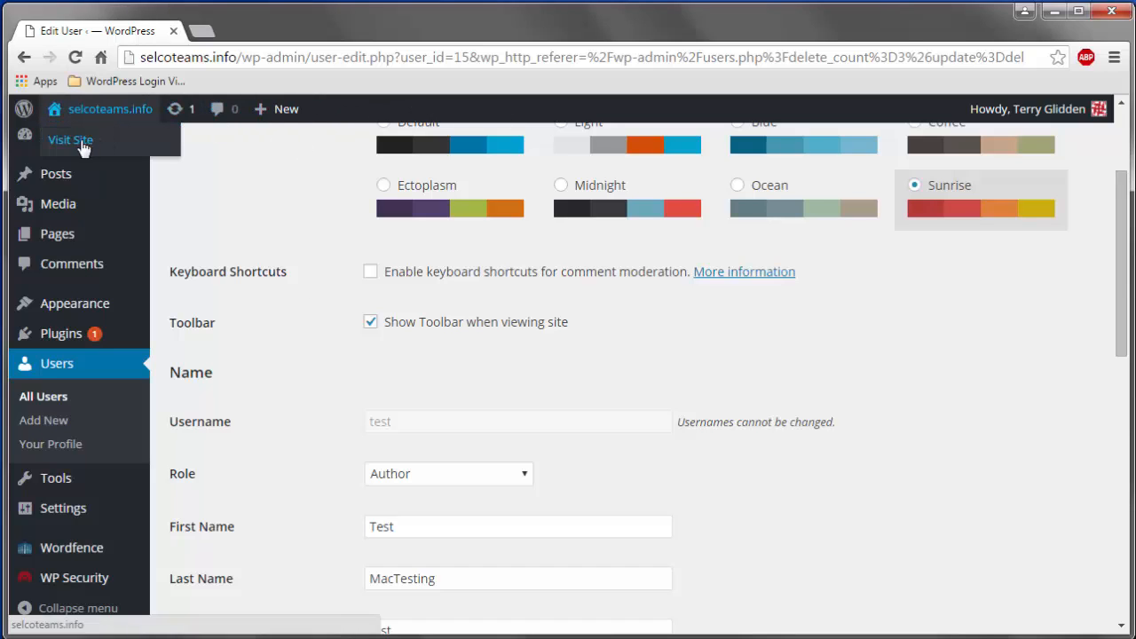
{"action": "right_click", "coordinate": [80, 138]}
{"action": "left_click", "coordinate": [112, 156]}
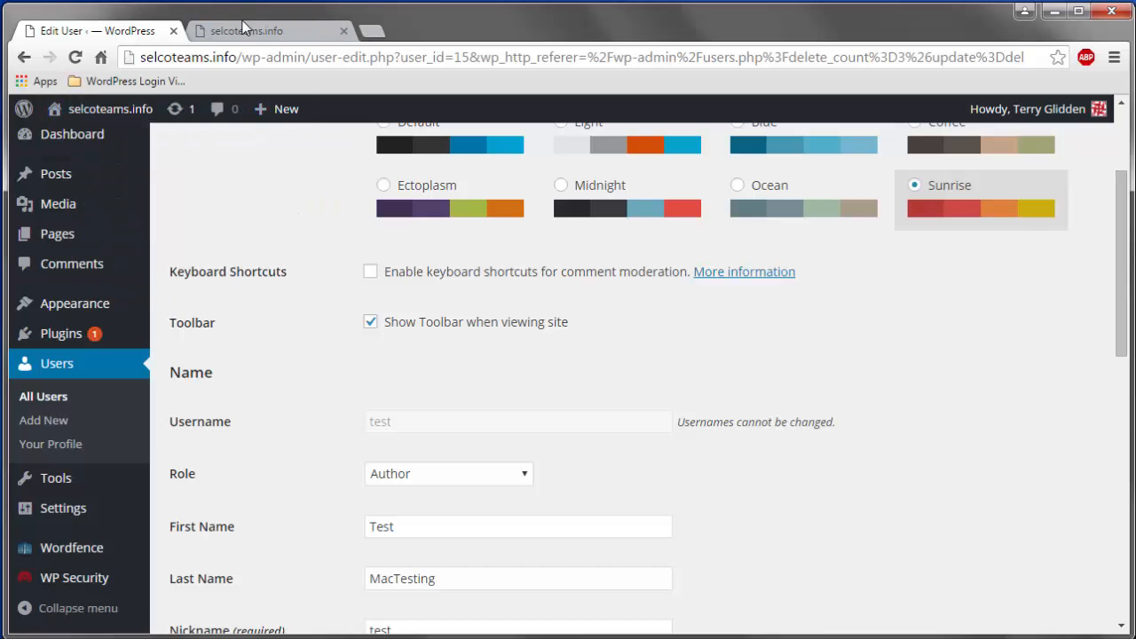
{"action": "left_click", "coordinate": [263, 33]}
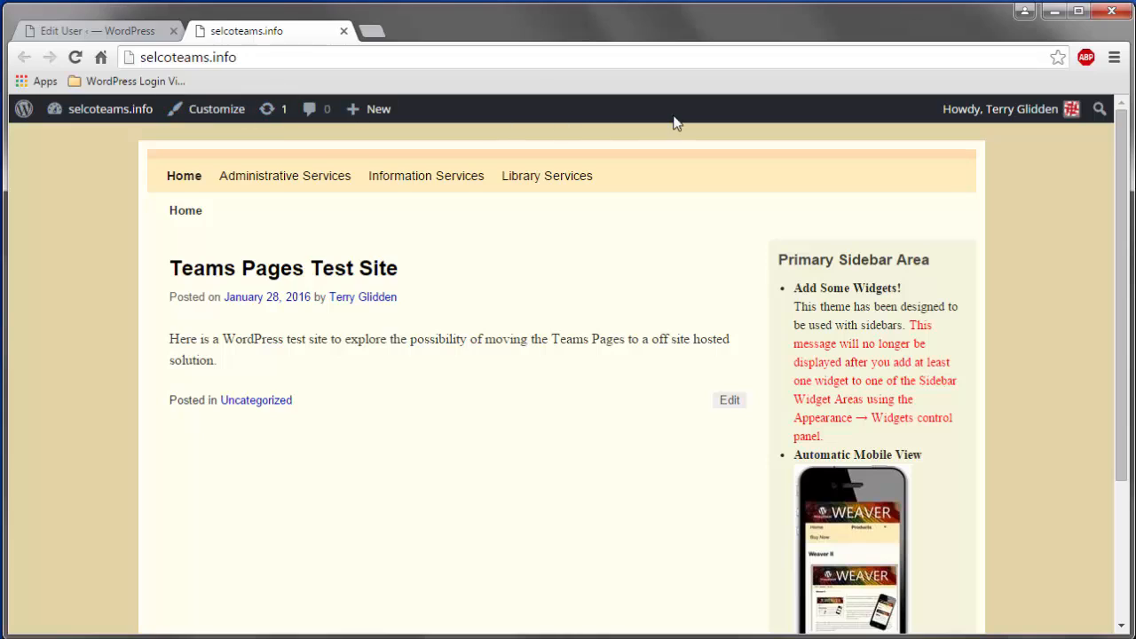
{"action": "mouse_move", "coordinate": [368, 124]}
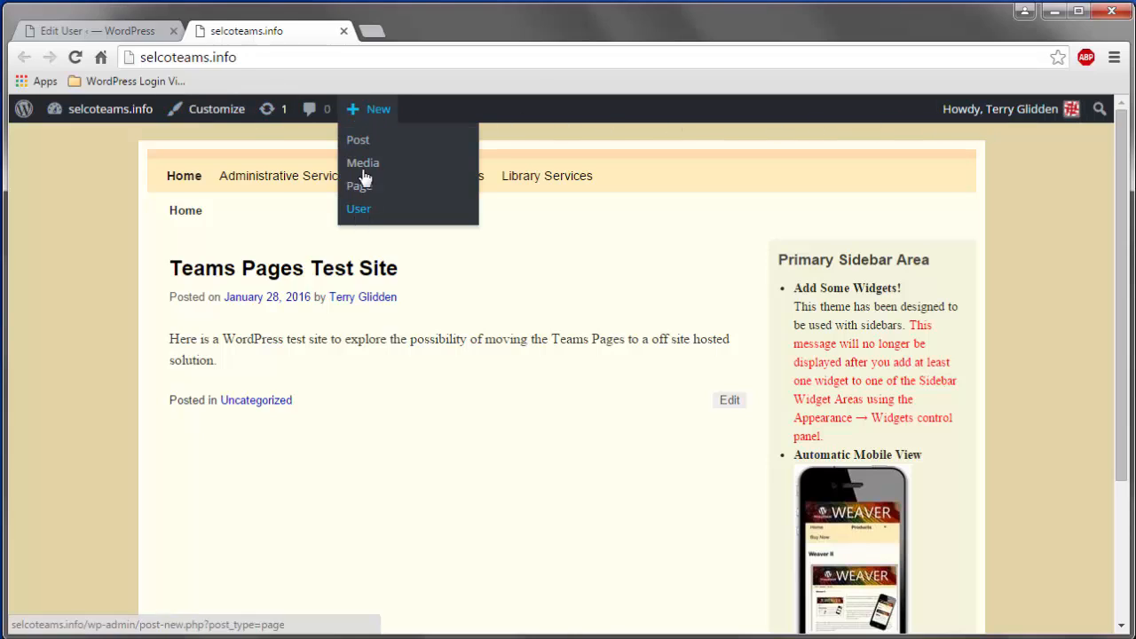
{"action": "mouse_move", "coordinate": [144, 117]}
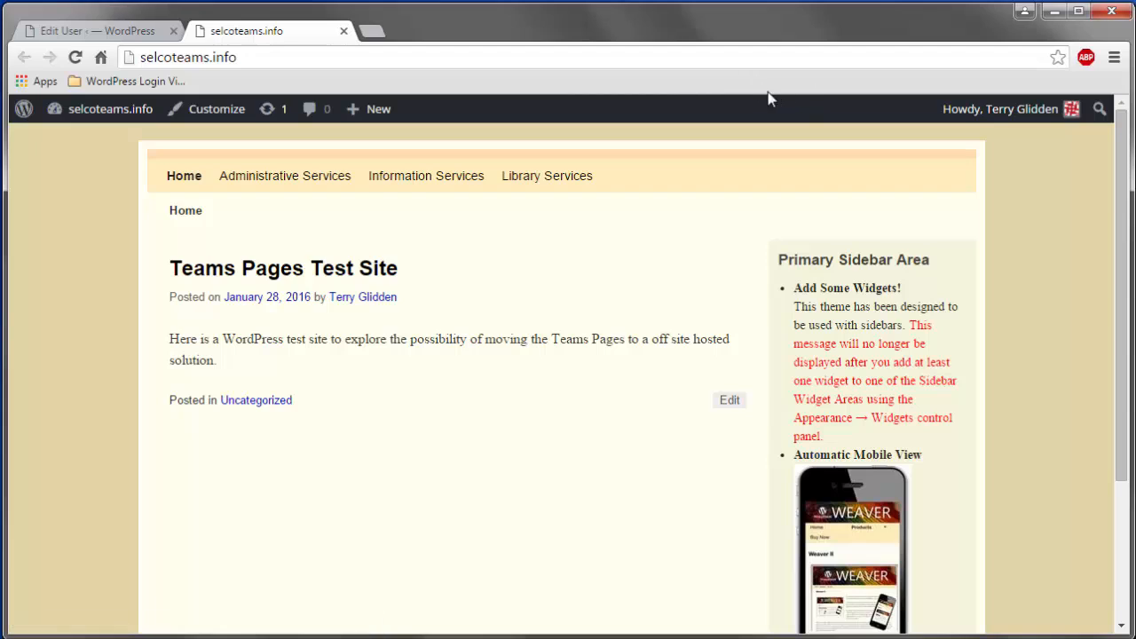
{"action": "left_click", "coordinate": [344, 30]}
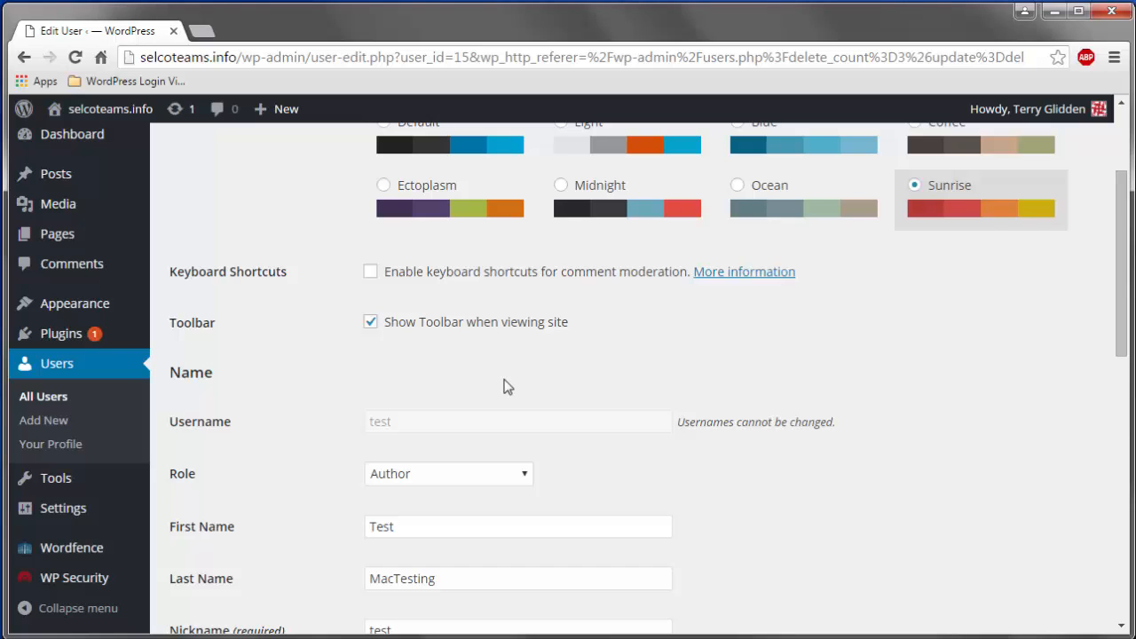
- Replace the Nickname 'test' with 'nickname' on the Edit User form
{"action": "scroll", "coordinate": [503, 387], "scroll_direction": "down", "scroll_amount": 1}
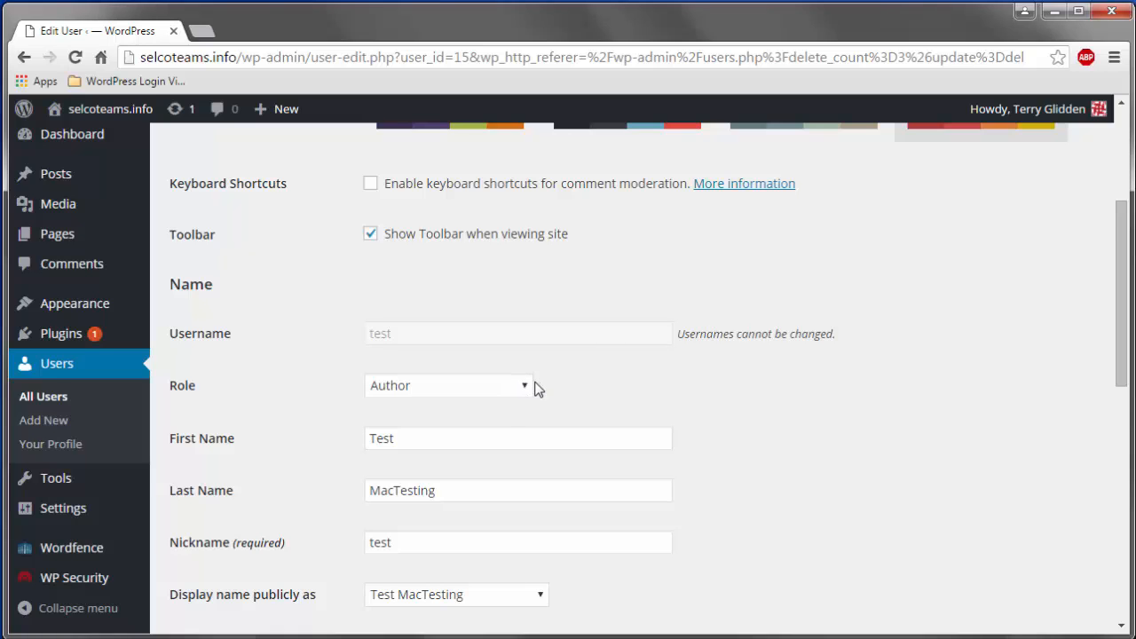
{"action": "scroll", "coordinate": [535, 387], "scroll_direction": "down", "scroll_amount": 1}
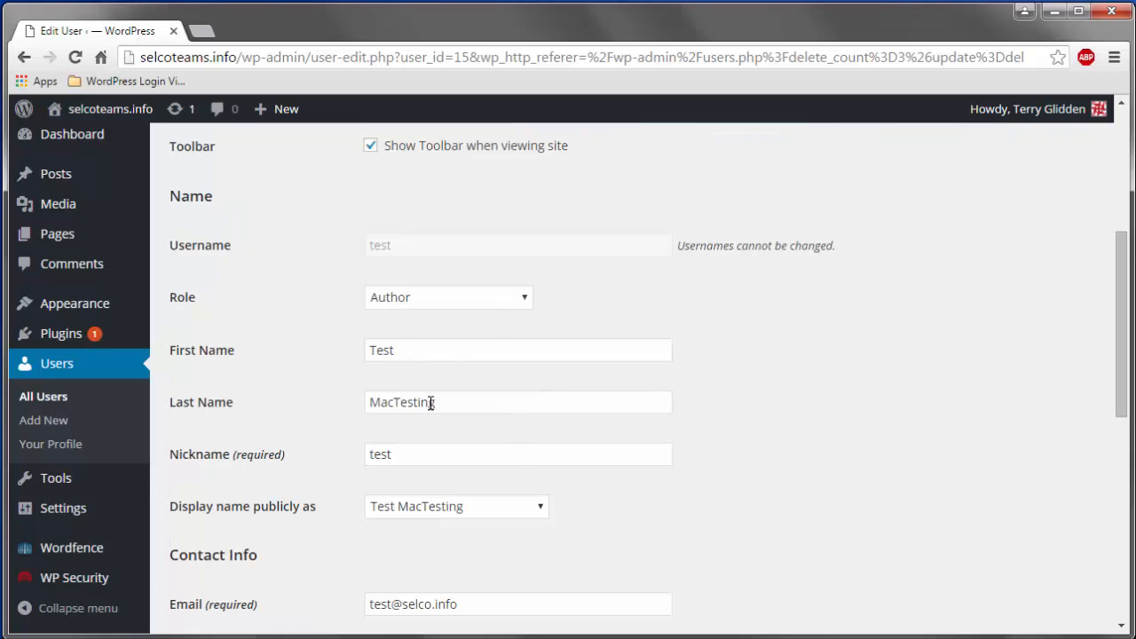
{"action": "scroll", "coordinate": [433, 402], "scroll_direction": "down", "scroll_amount": 1}
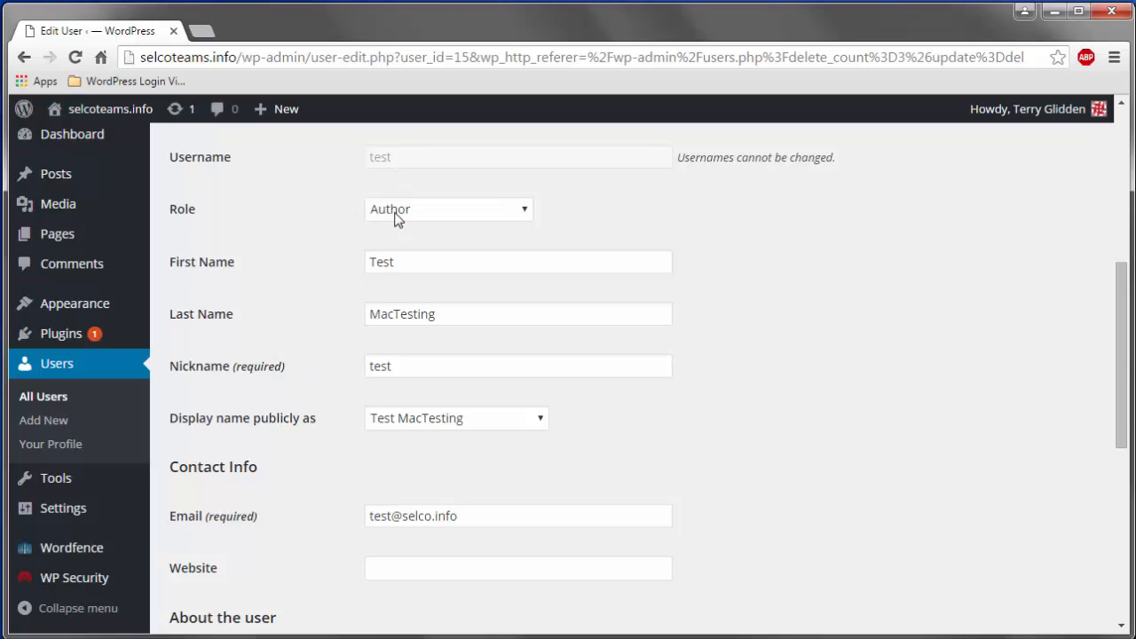
{"action": "left_click", "coordinate": [416, 365]}
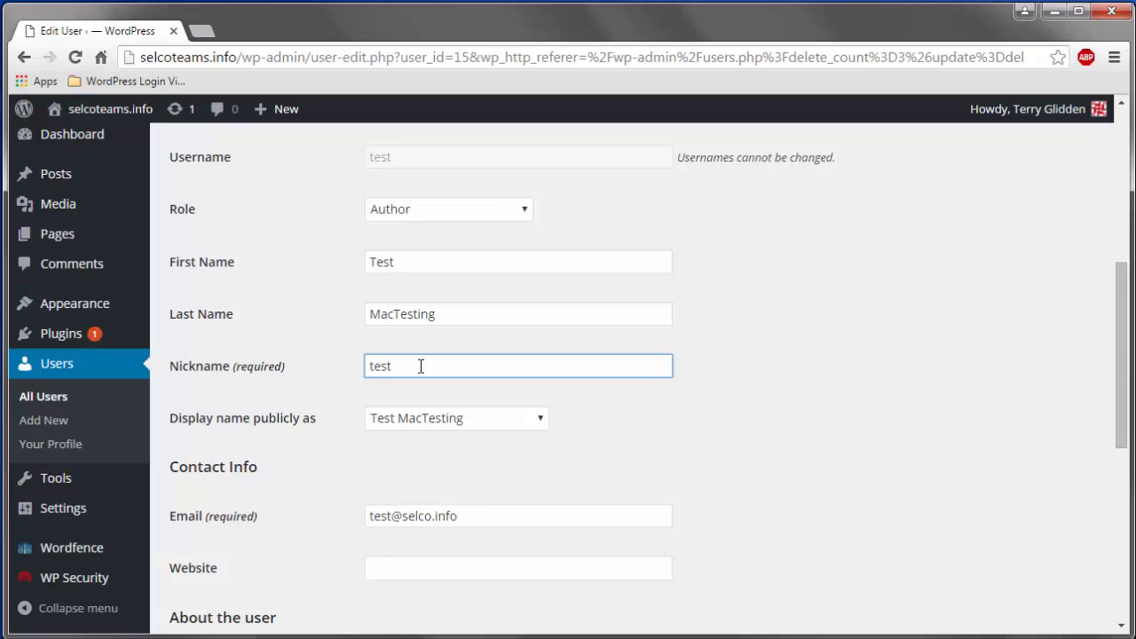
{"action": "key", "text": "BackSpace"}
{"action": "key", "text": "BackSpace"}
{"action": "key", "text": "BackSpace"}
{"action": "key", "text": "BackSpace"}
{"action": "type", "text": "nickname"}
{"action": "left_click", "coordinate": [594, 400]}
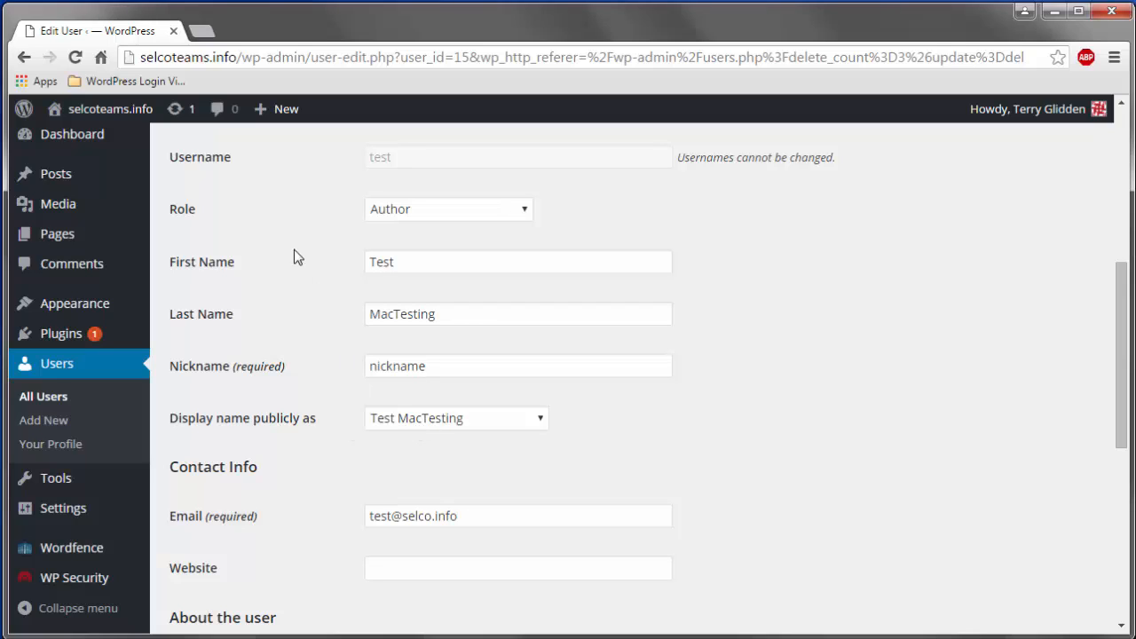
- Open Visit Site in a new tab, view the front page, and switch back to Edit User
{"action": "mouse_move", "coordinate": [149, 114]}
{"action": "right_click", "coordinate": [78, 142]}
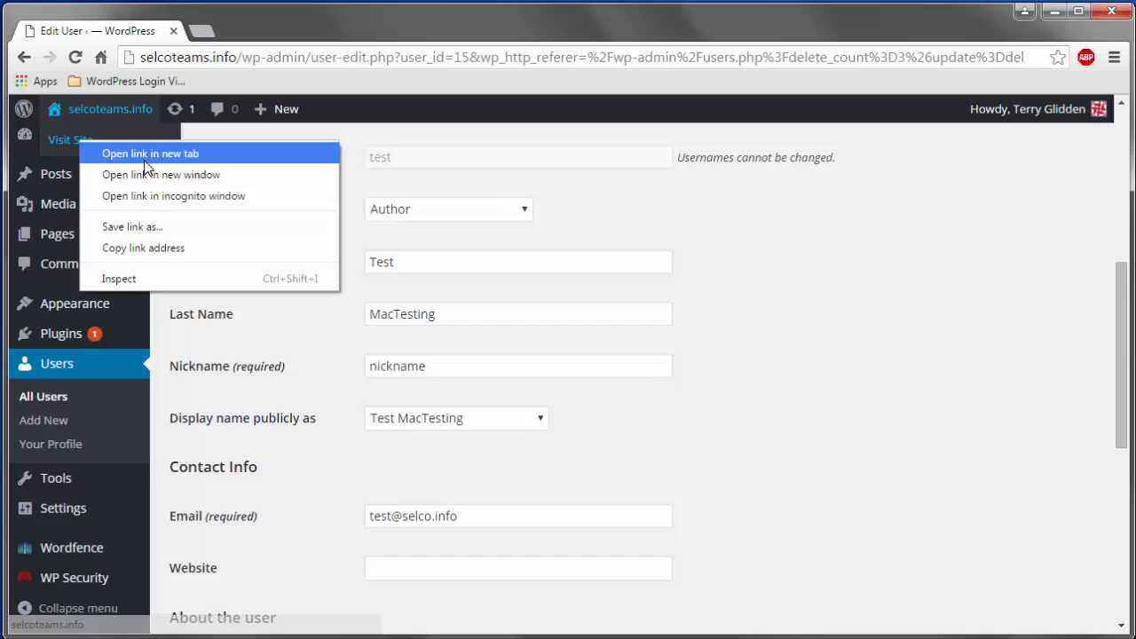
{"action": "left_click", "coordinate": [97, 153]}
{"action": "left_click", "coordinate": [272, 34]}
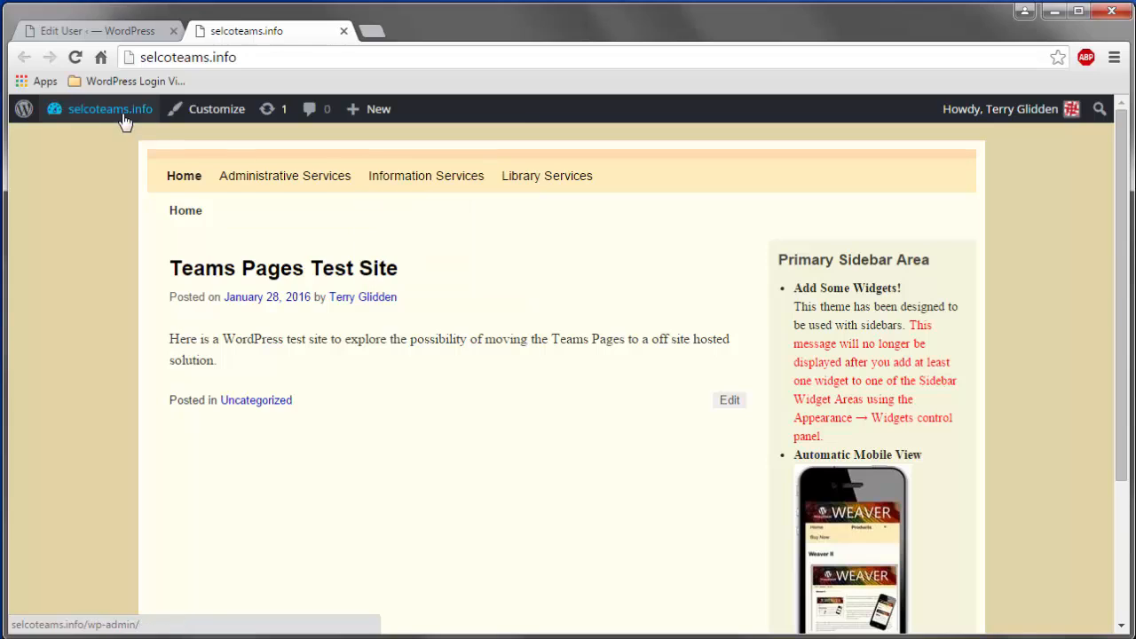
{"action": "mouse_move", "coordinate": [118, 117]}
{"action": "left_click", "coordinate": [98, 31]}
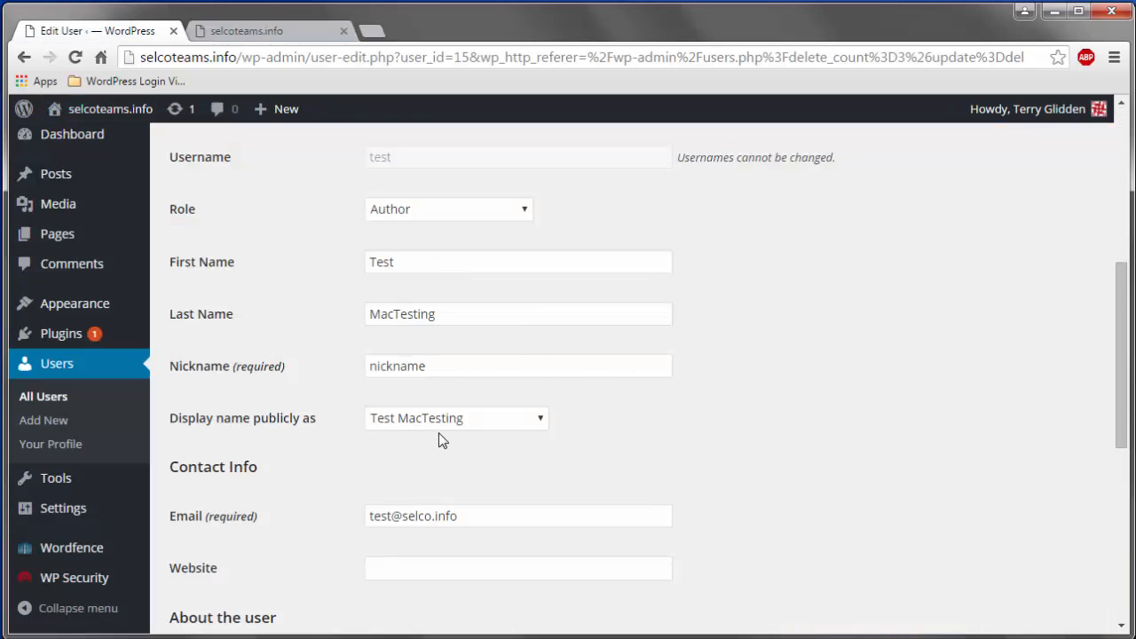
- Set 'Display name publicly as' to nickname and insert '1' after 'test' in the email
{"action": "left_click", "coordinate": [541, 420]}
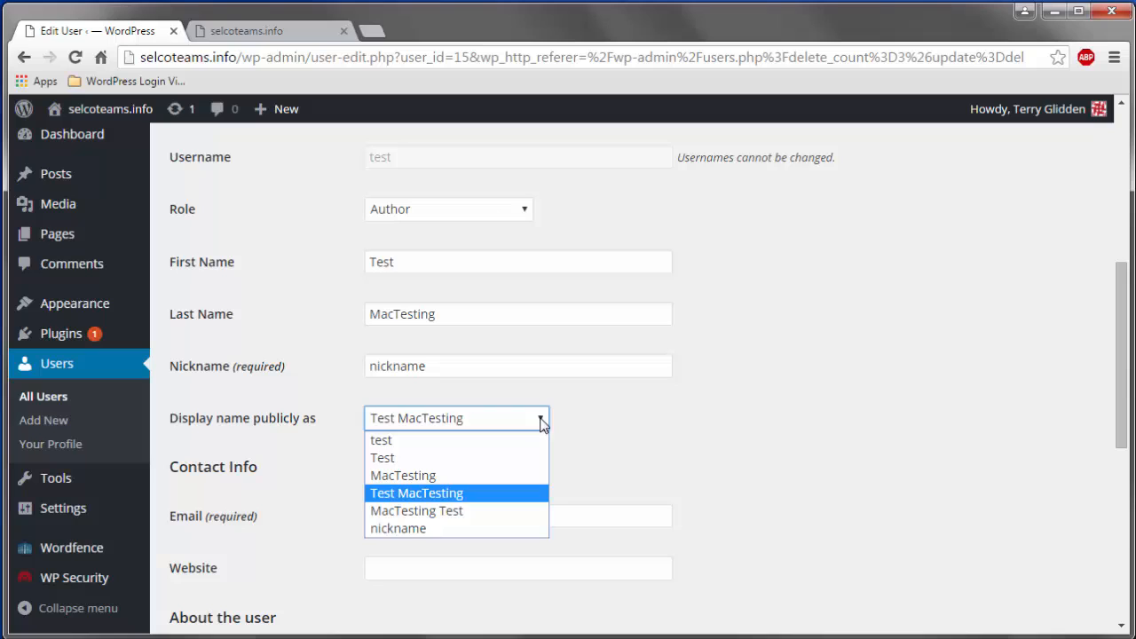
{"action": "left_click", "coordinate": [457, 528]}
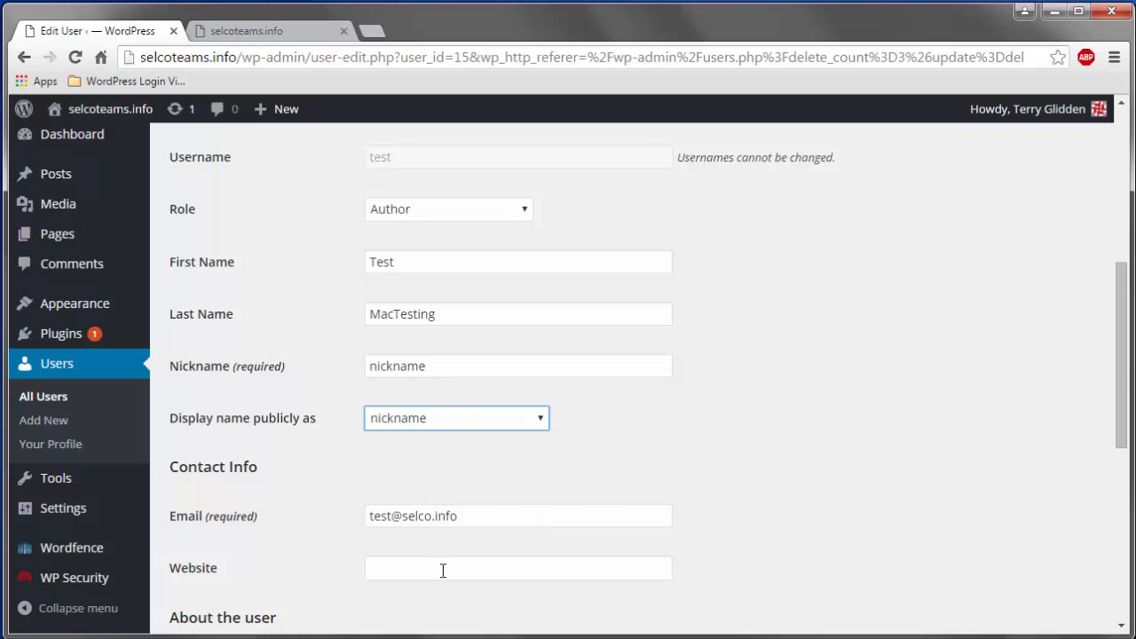
{"action": "left_click", "coordinate": [392, 516]}
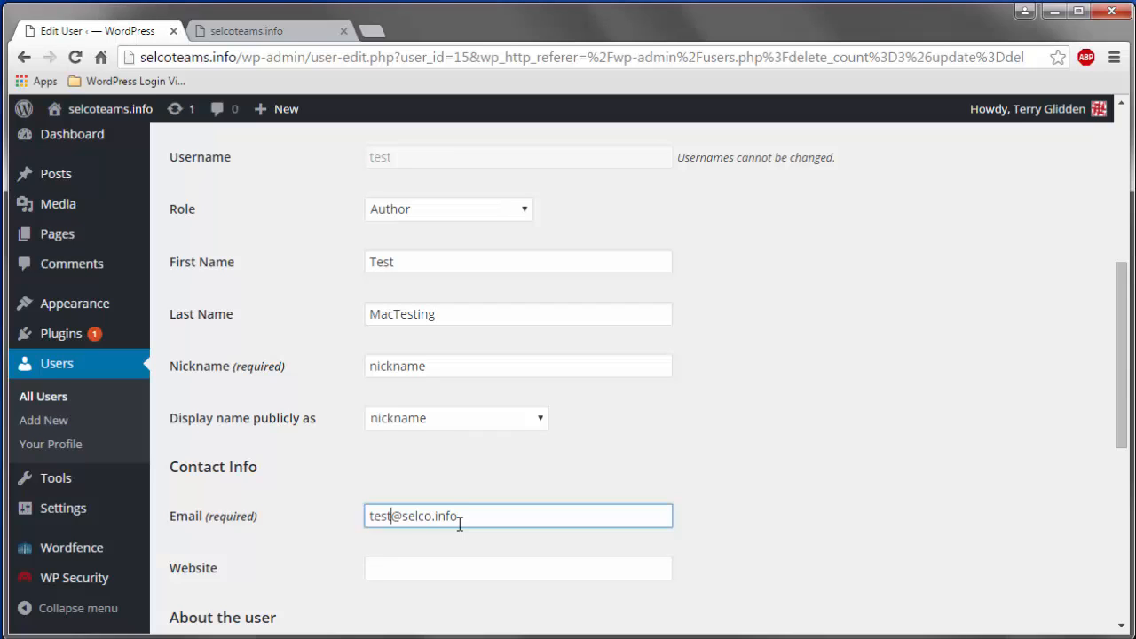
{"action": "type", "text": "1"}
{"action": "scroll", "coordinate": [453, 556], "scroll_direction": "down", "scroll_amount": 2}
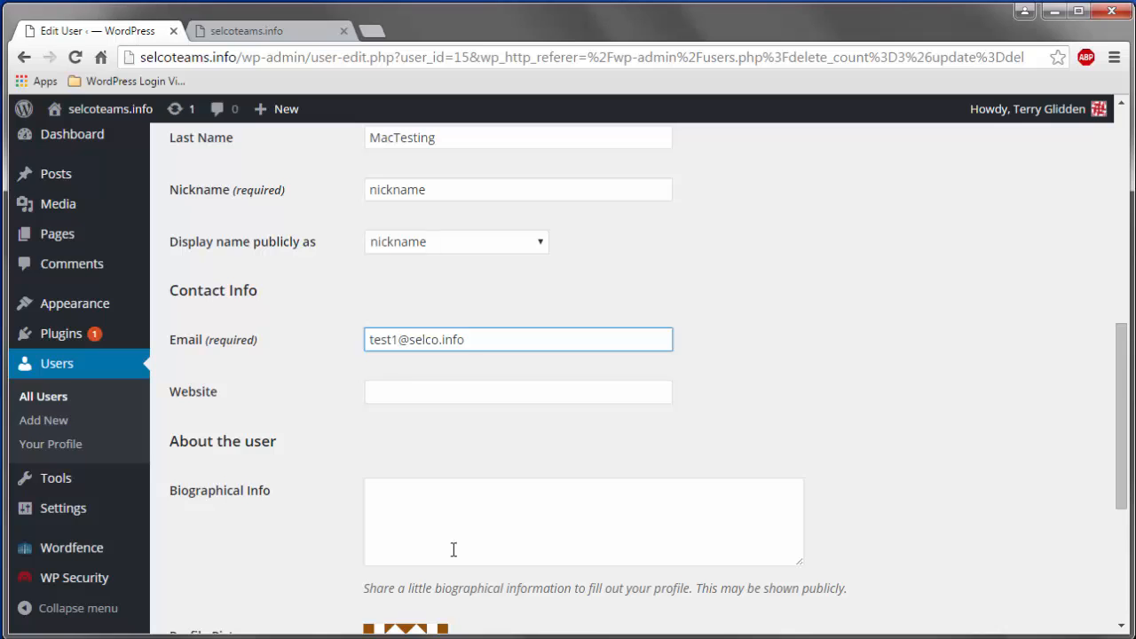
{"action": "scroll", "coordinate": [452, 550], "scroll_direction": "down", "scroll_amount": 1}
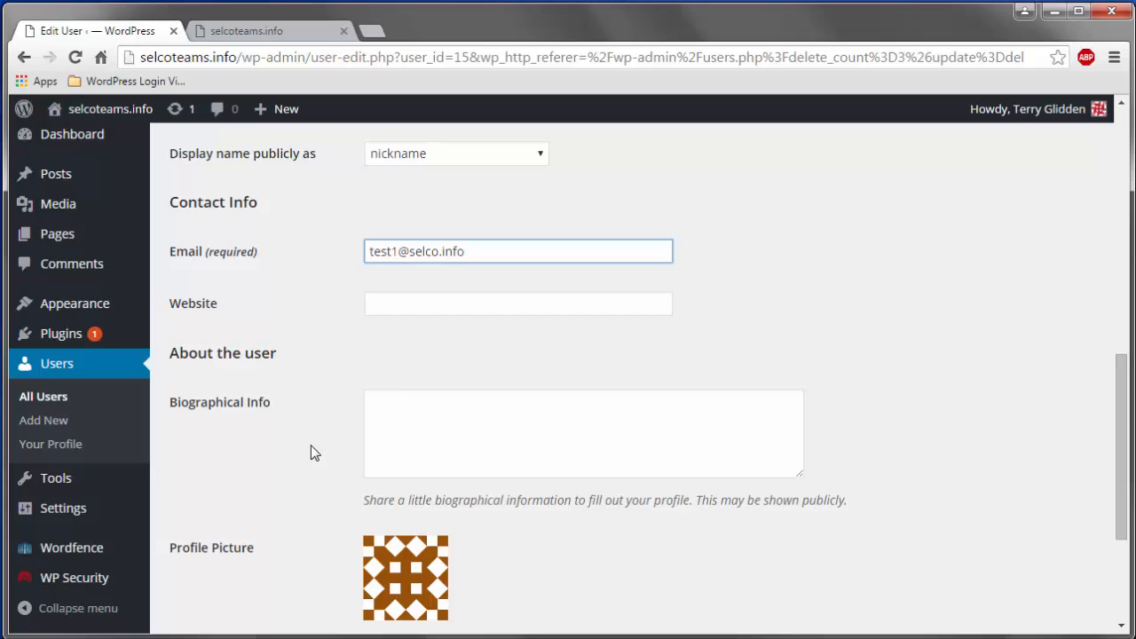
{"action": "scroll", "coordinate": [314, 454], "scroll_direction": "down", "scroll_amount": 2}
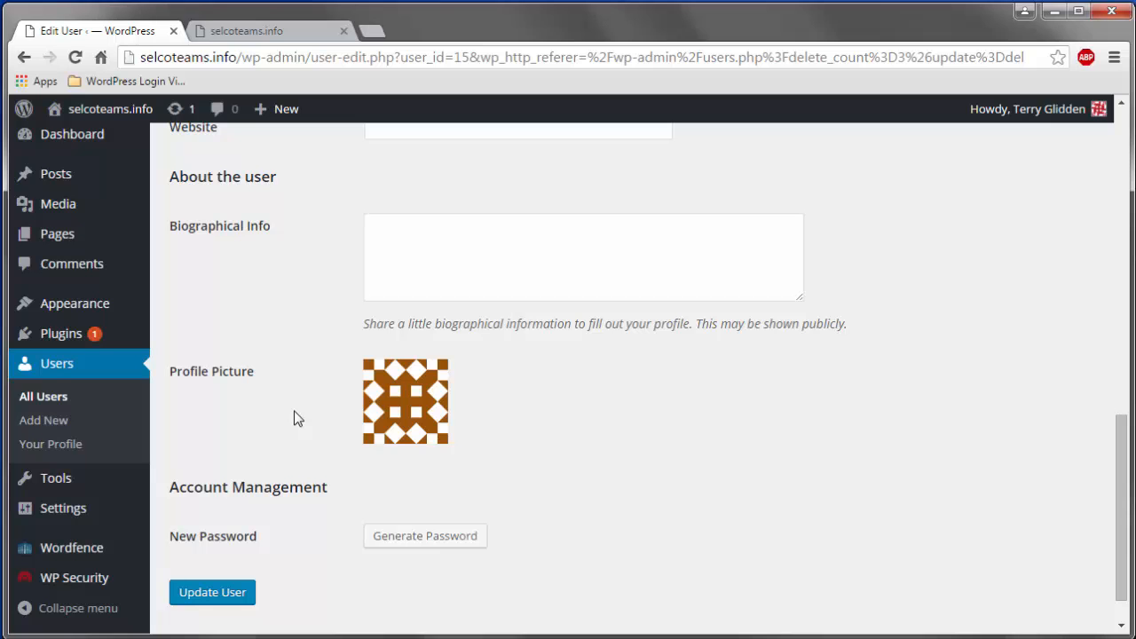
- Scroll to the bottom and submit the profile changes with Update User
{"action": "scroll", "coordinate": [298, 418], "scroll_direction": "up", "scroll_amount": 7}
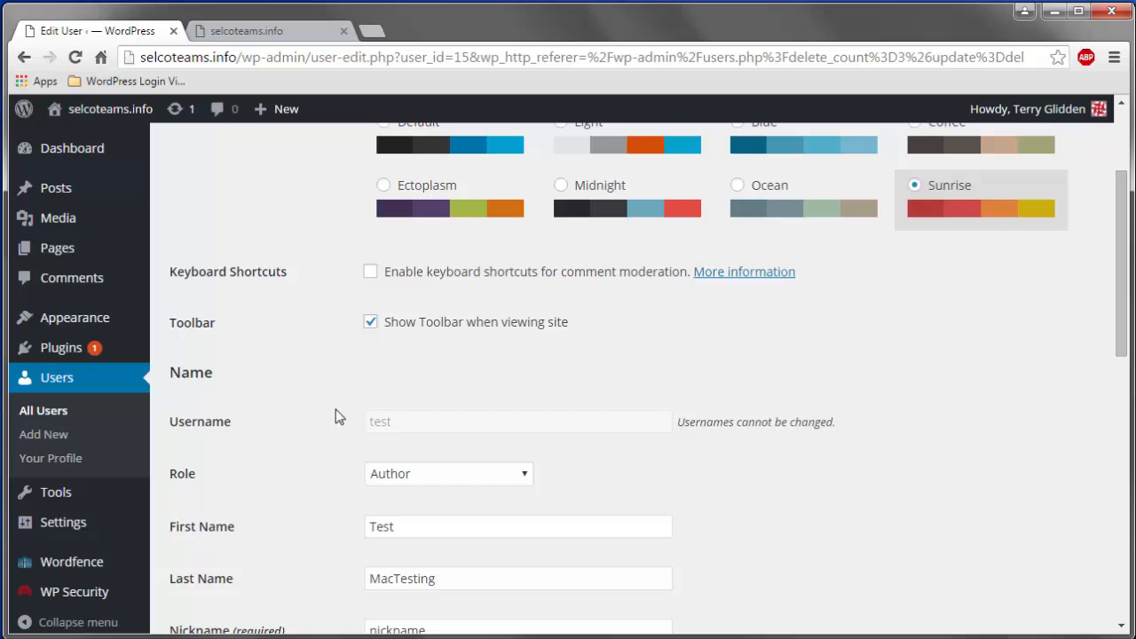
{"action": "scroll", "coordinate": [336, 416], "scroll_direction": "down", "scroll_amount": 1}
{"action": "scroll", "coordinate": [336, 416], "scroll_direction": "down", "scroll_amount": 1}
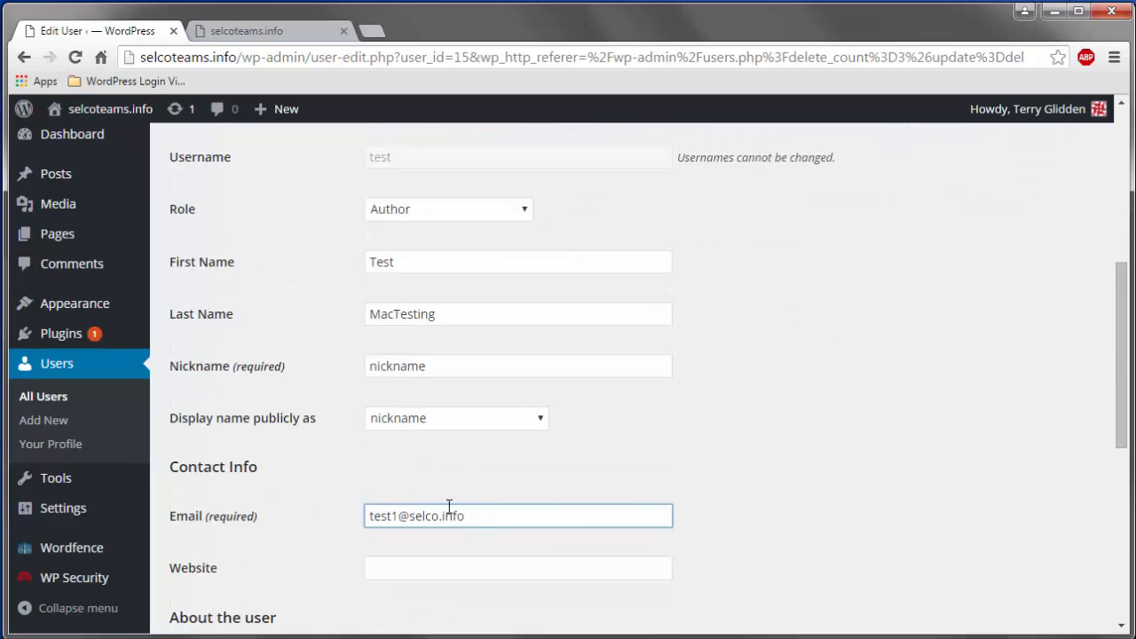
{"action": "scroll", "coordinate": [337, 499], "scroll_direction": "down", "scroll_amount": 5}
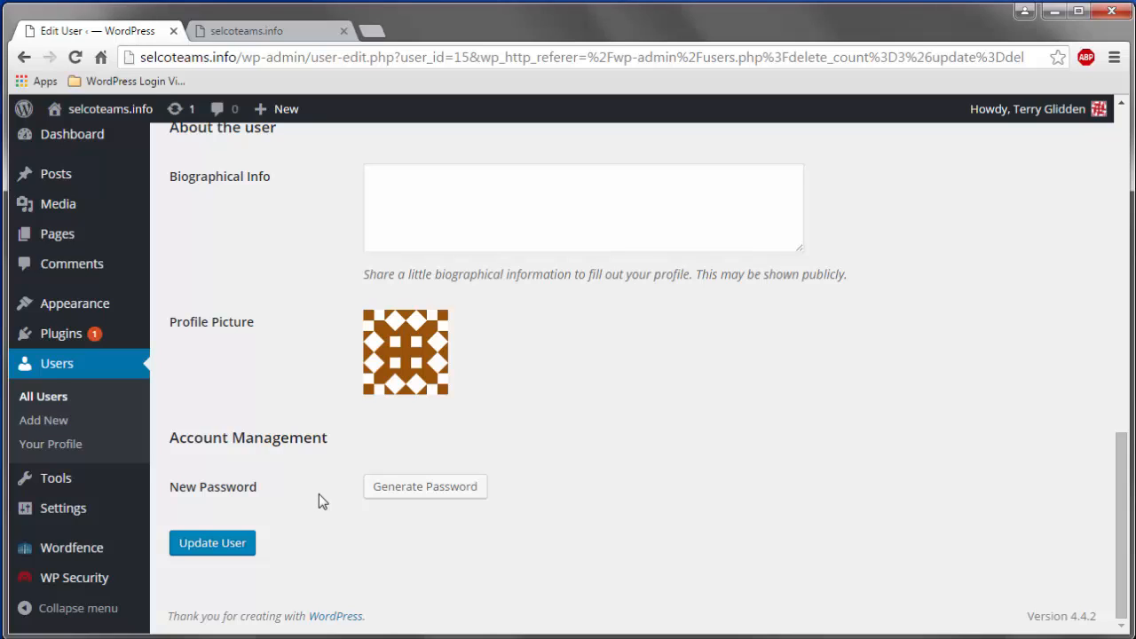
{"action": "left_click", "coordinate": [421, 494]}
{"action": "left_click", "coordinate": [224, 548]}
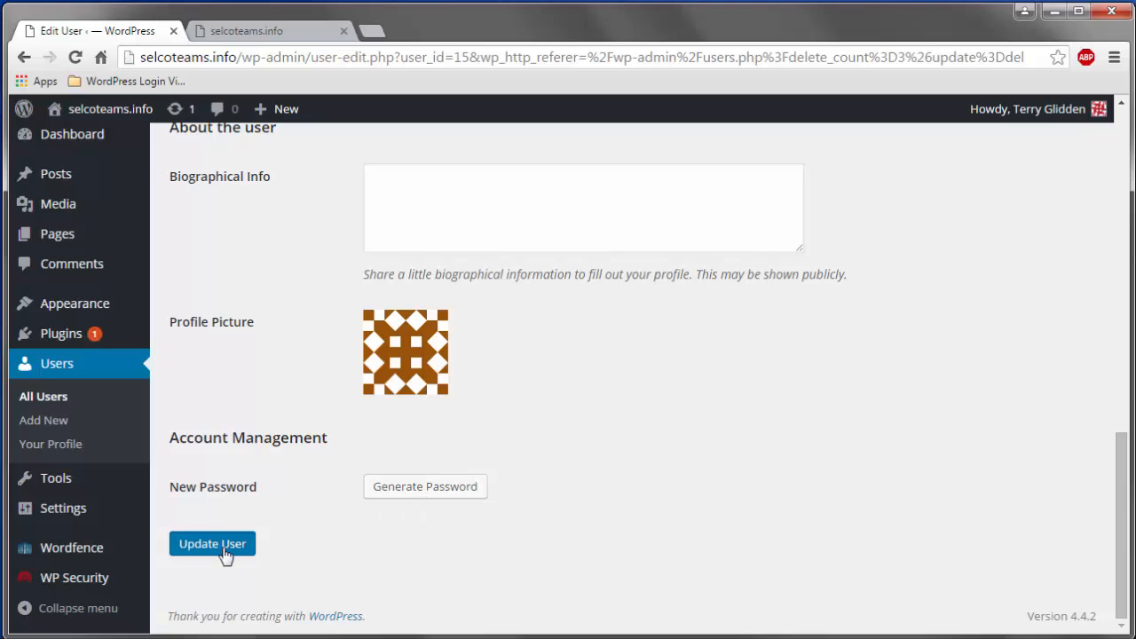
{"action": "left_click", "coordinate": [225, 551]}
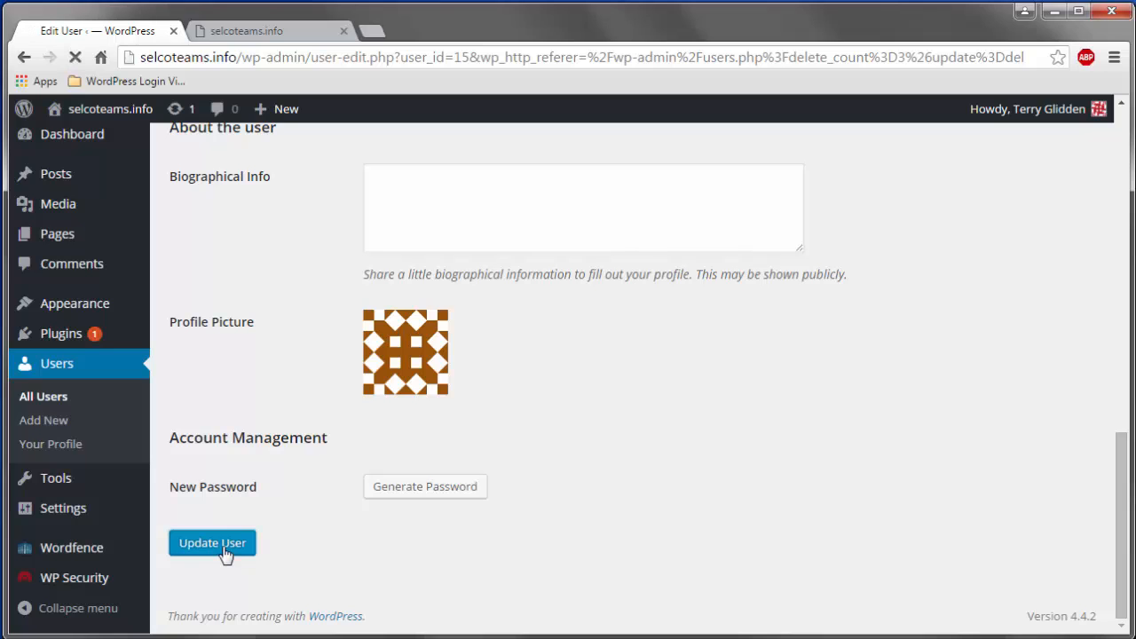